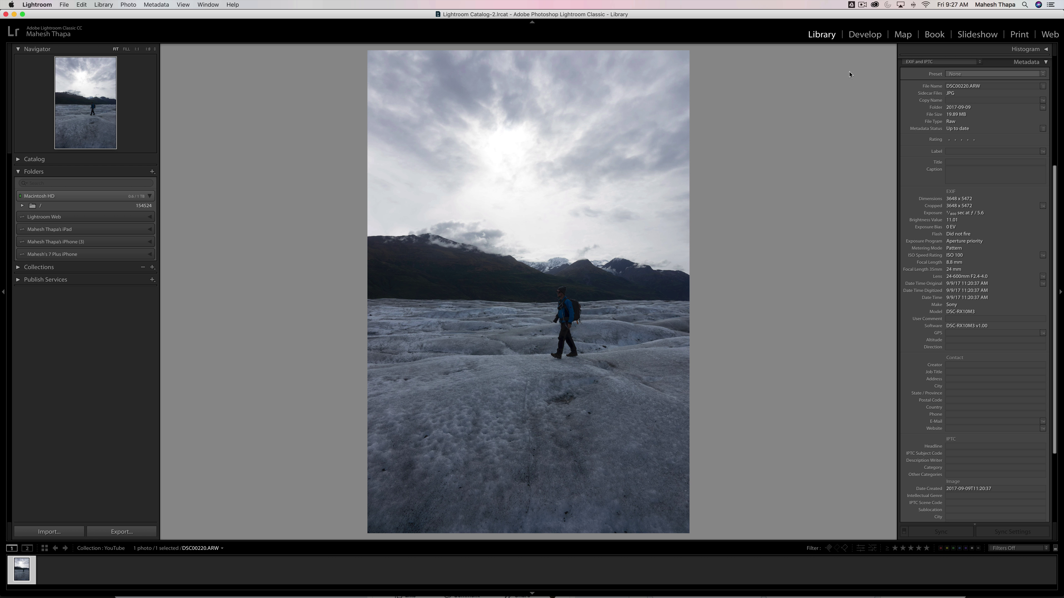
- Bring the glacier hiker photo into the Develop module and apply automatic tone settings
click(865, 35)
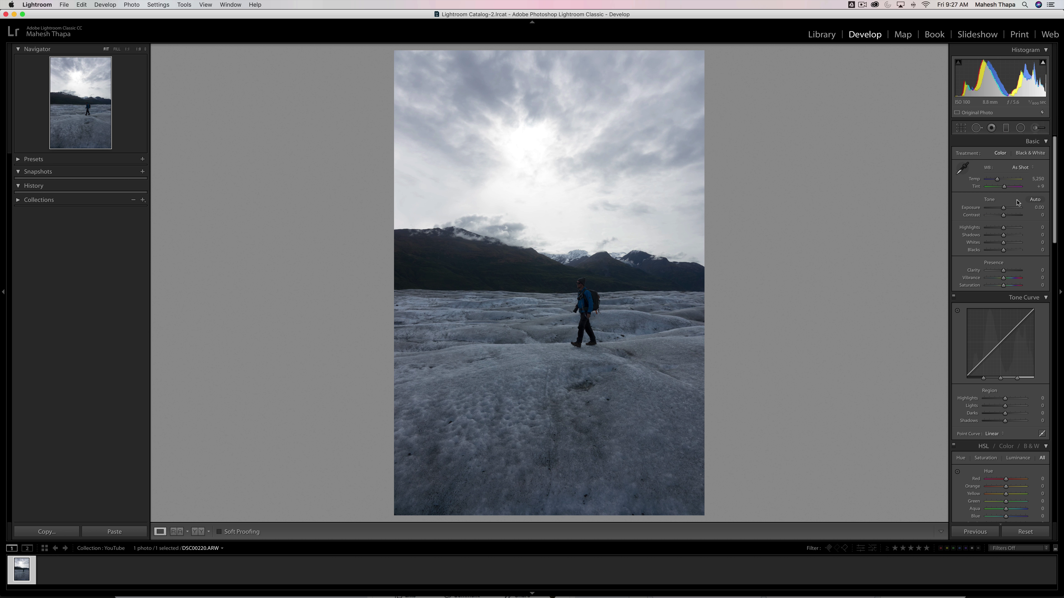
click(1034, 200)
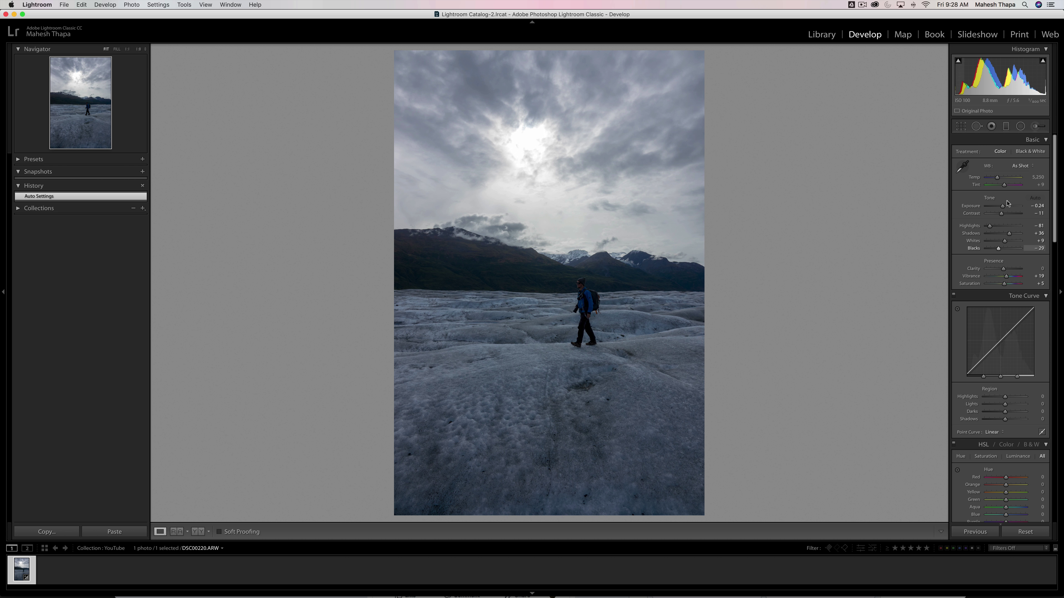
- Add a circular radial filter centred on the sun with all effects reset, temperature 36, slightly raised exposure and saturation 31
click(1021, 127)
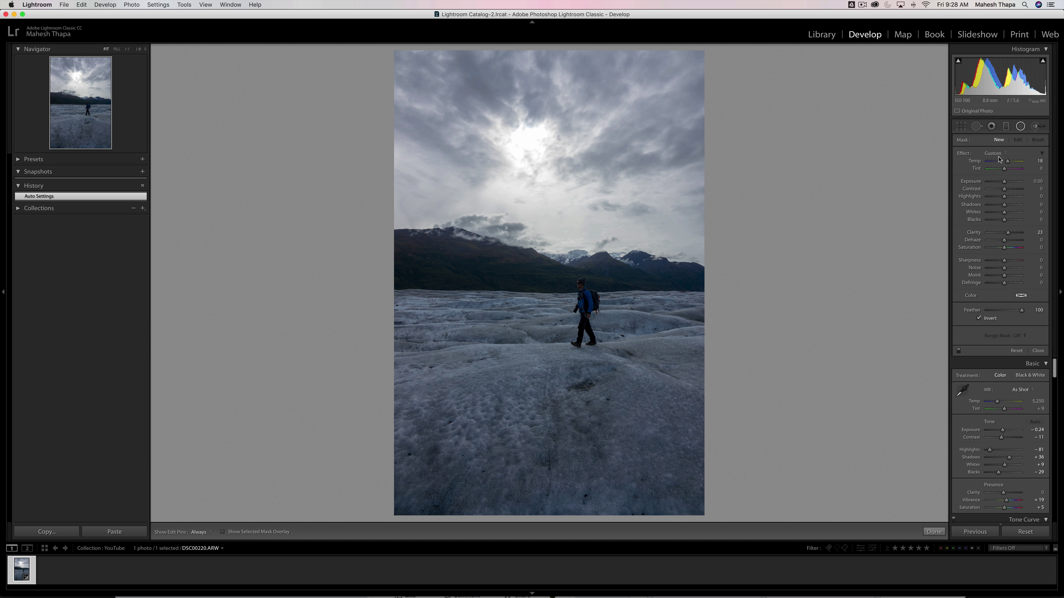
double_click(963, 154)
drag(1004, 162, 1008, 163)
drag(1004, 182, 1005, 183)
drag(1007, 250, 1010, 250)
key(shift)
drag(525, 136, 590, 193)
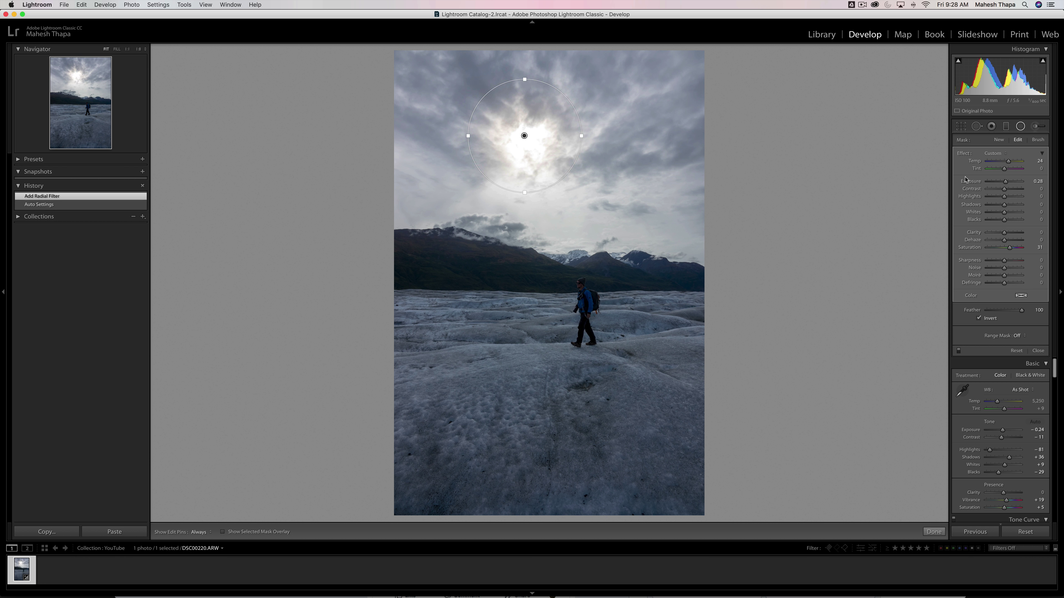
drag(1009, 163, 1010, 163)
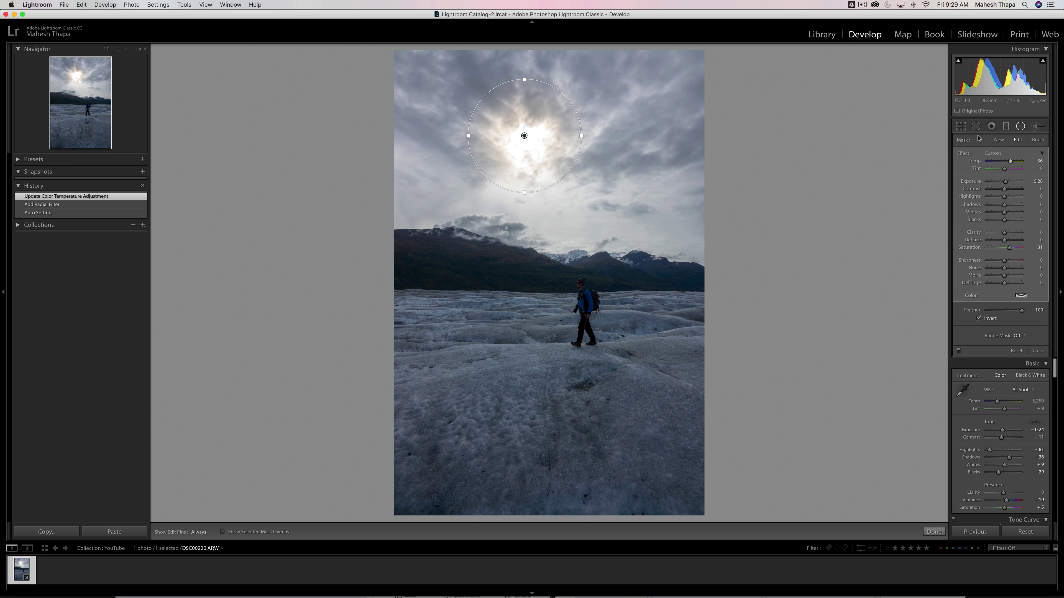
- Leave the radial filter and warm the whole photo's white balance temperature to 5,918
click(1020, 126)
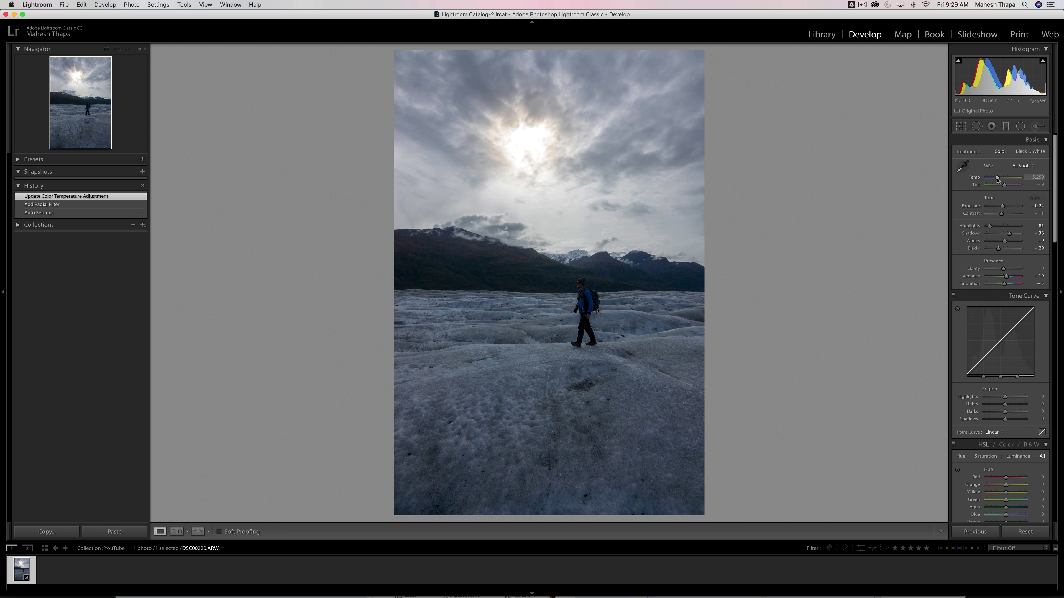
drag(997, 179, 1000, 180)
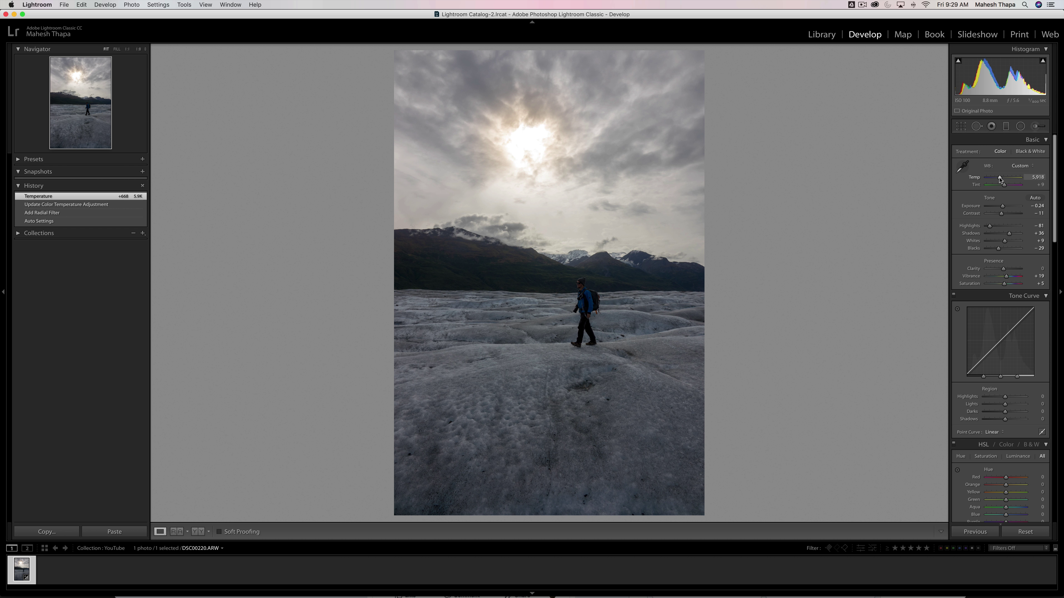
- Add a slightly tilted graduated filter over the sky down to the mountains, with effects reset, reduced exposure, clarity 24 and dehaze 18
click(1005, 126)
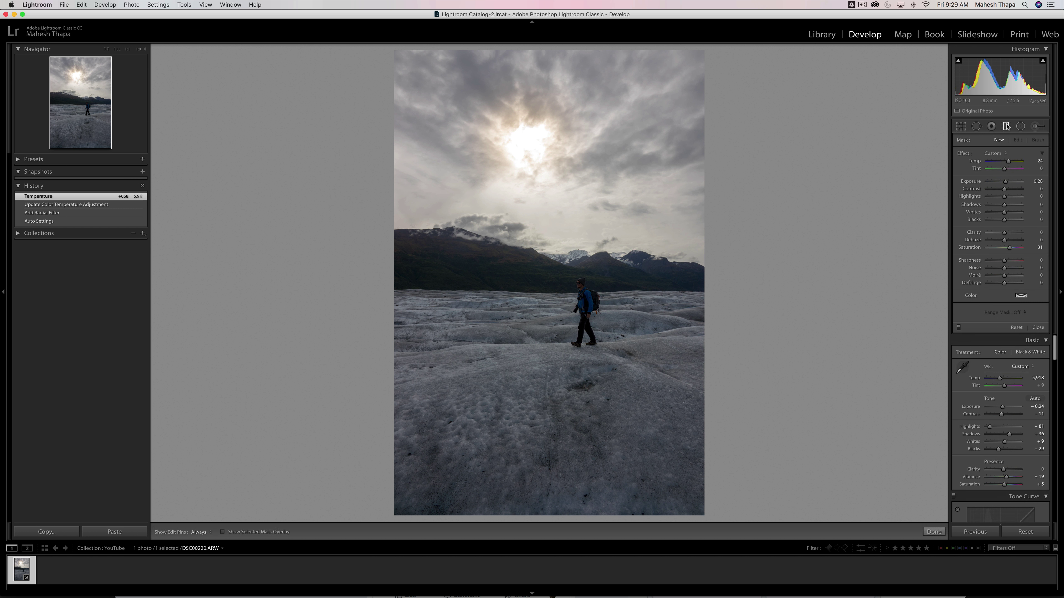
double_click(964, 154)
drag(1004, 183, 1002, 184)
drag(1004, 233, 1008, 235)
drag(605, 228, 596, 286)
drag(593, 218, 594, 209)
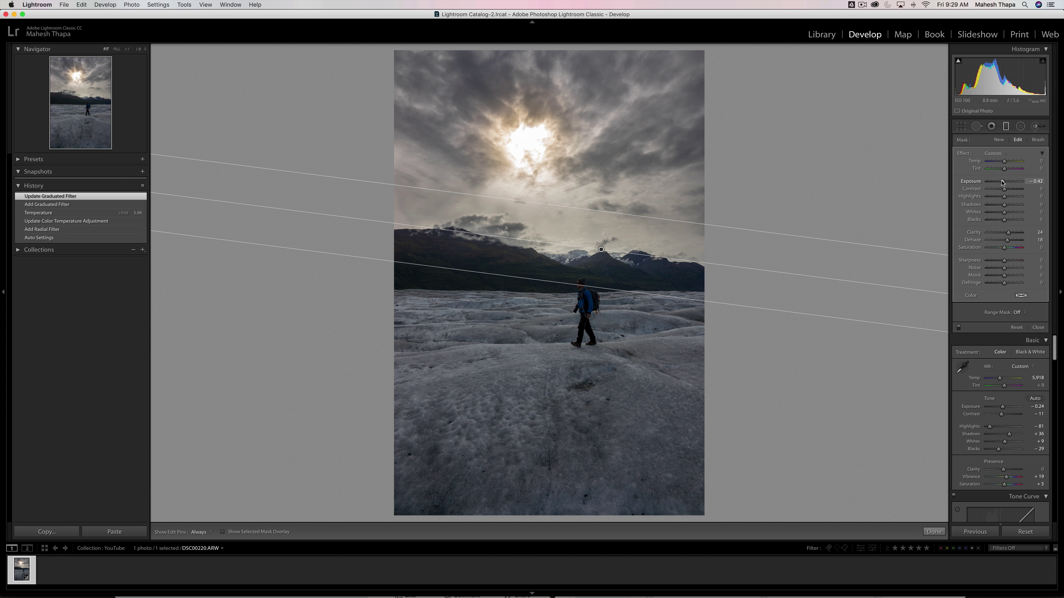
- Refine the sky's graduated filter to exposure -0.42, highlights -22, clarity 39 and dehaze 12
drag(1001, 182, 1004, 182)
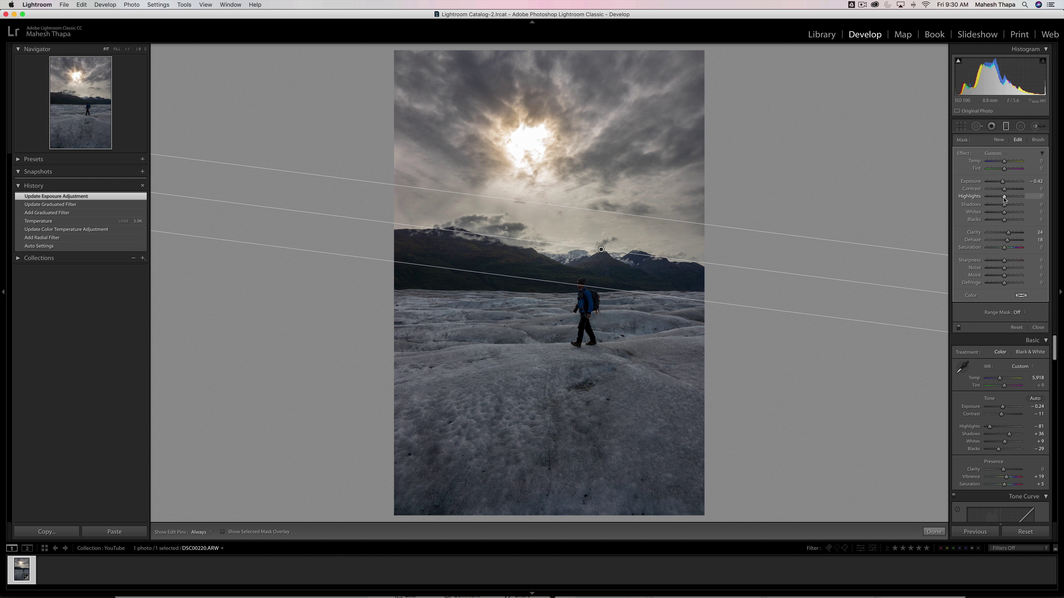
drag(1003, 197, 1000, 198)
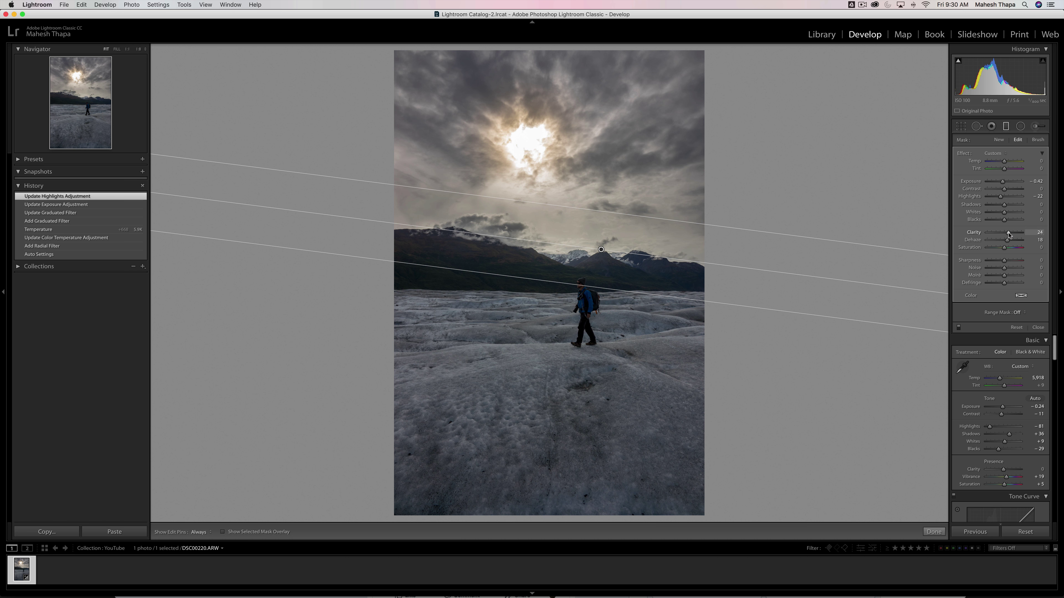
drag(1009, 235, 1007, 242)
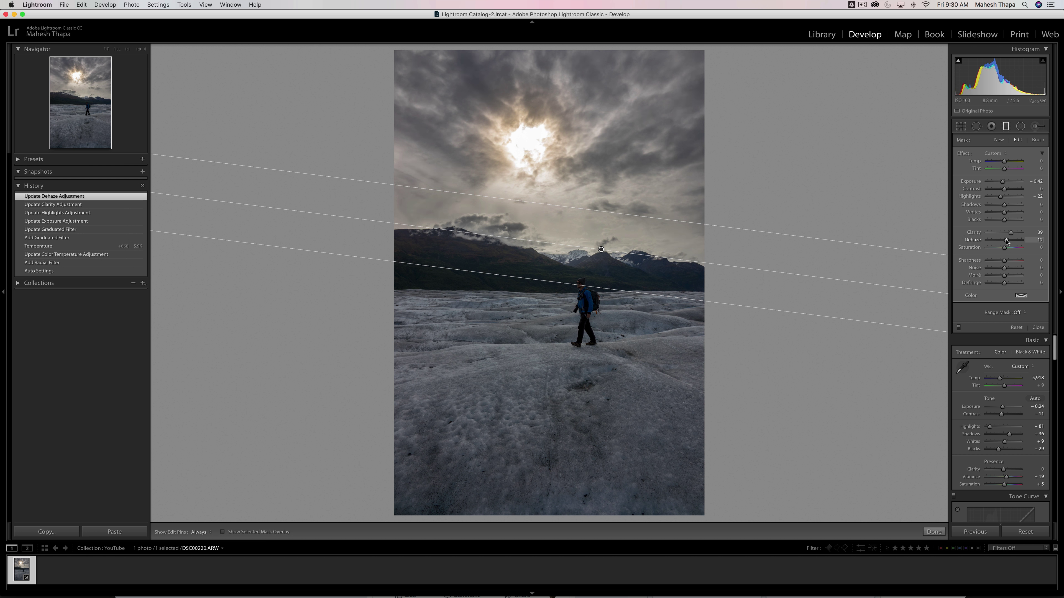
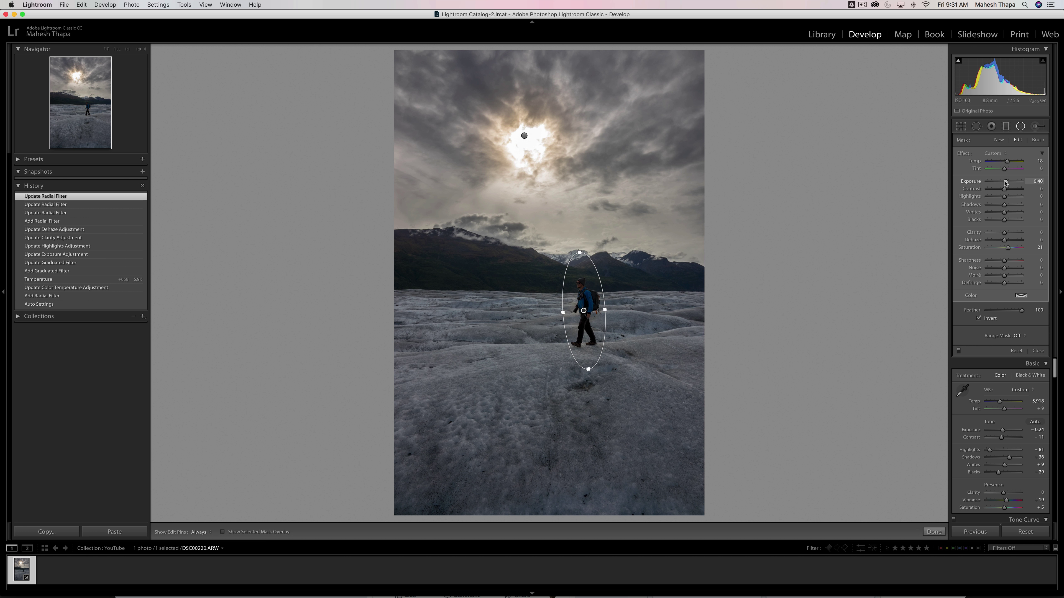
- Set the hiker's radial filter to exposure 0.93 and temperature 10, then widen, lengthen, lower and slightly tilt its ellipse
drag(1005, 182, 1008, 162)
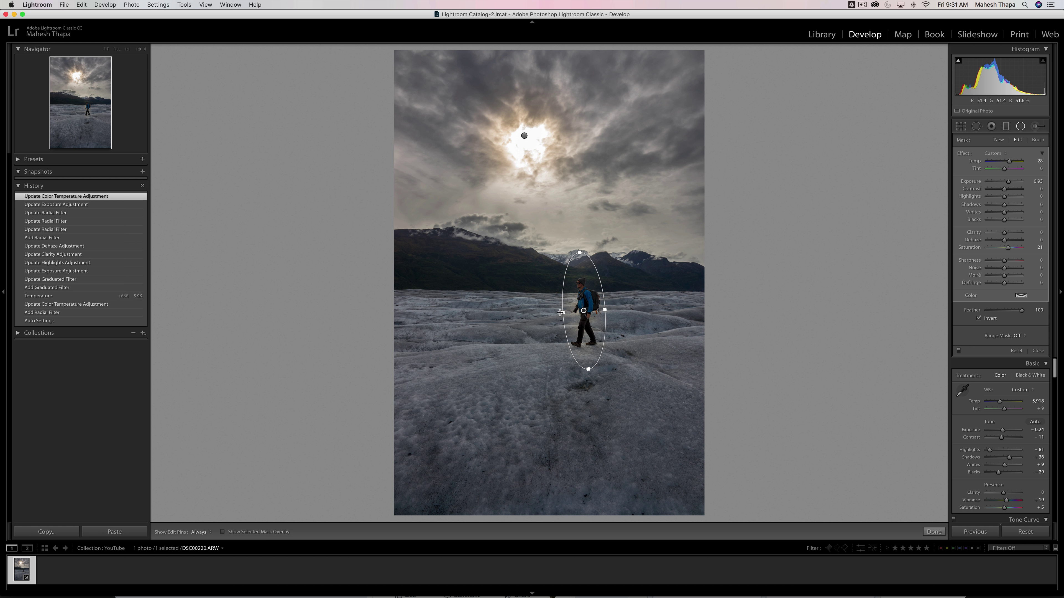
drag(562, 313, 547, 313)
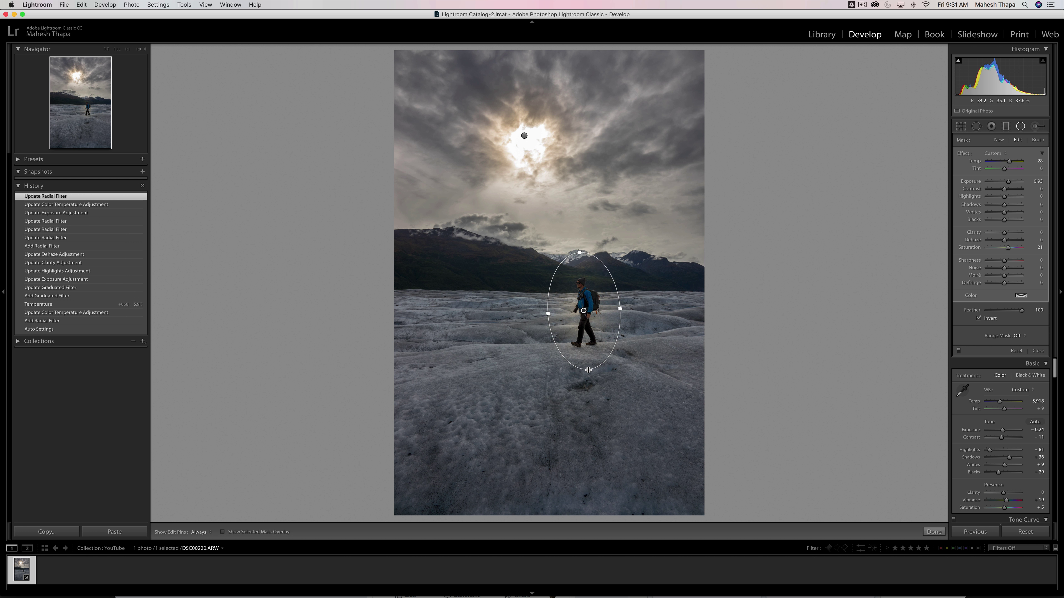
drag(585, 369, 598, 395)
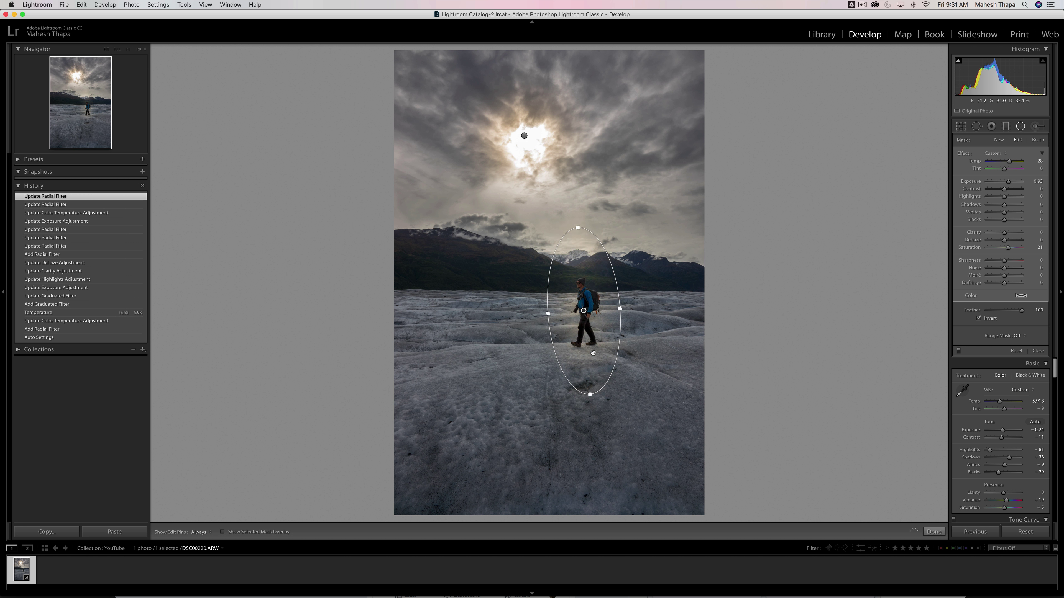
drag(592, 353, 594, 362)
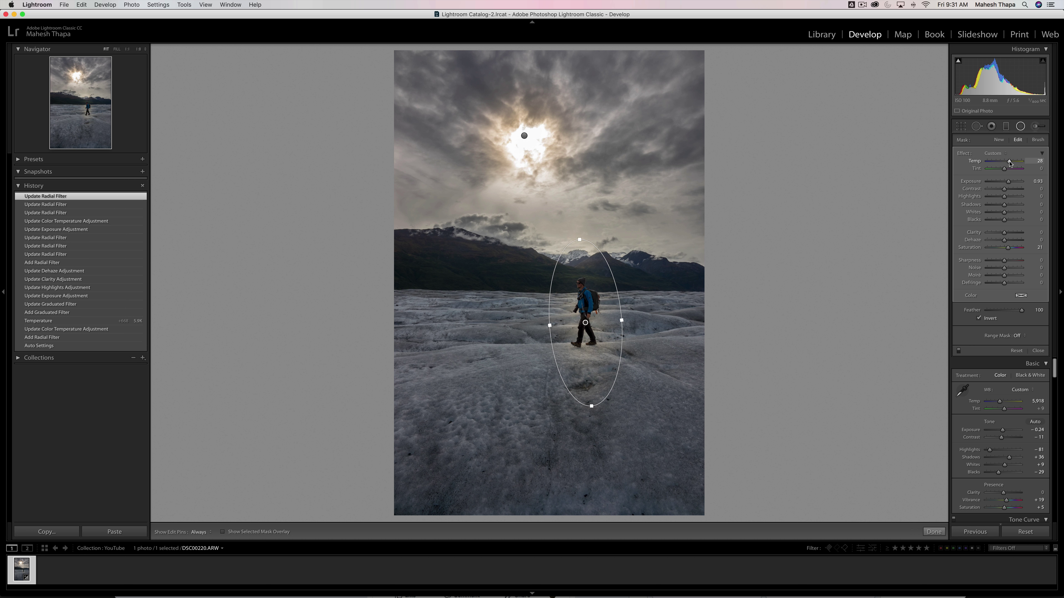
drag(1010, 161, 1008, 163)
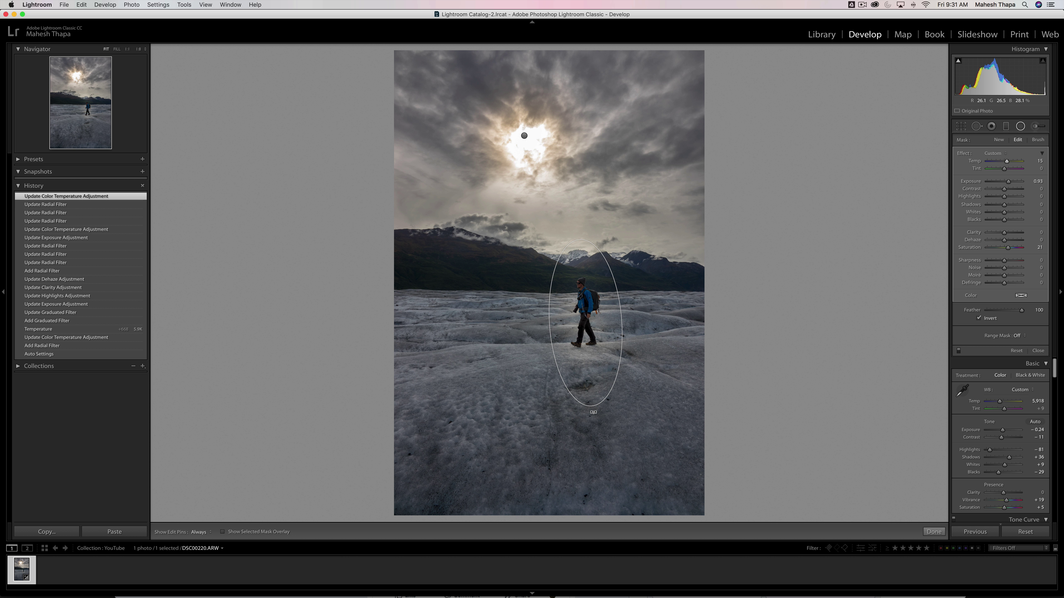
drag(593, 412, 602, 413)
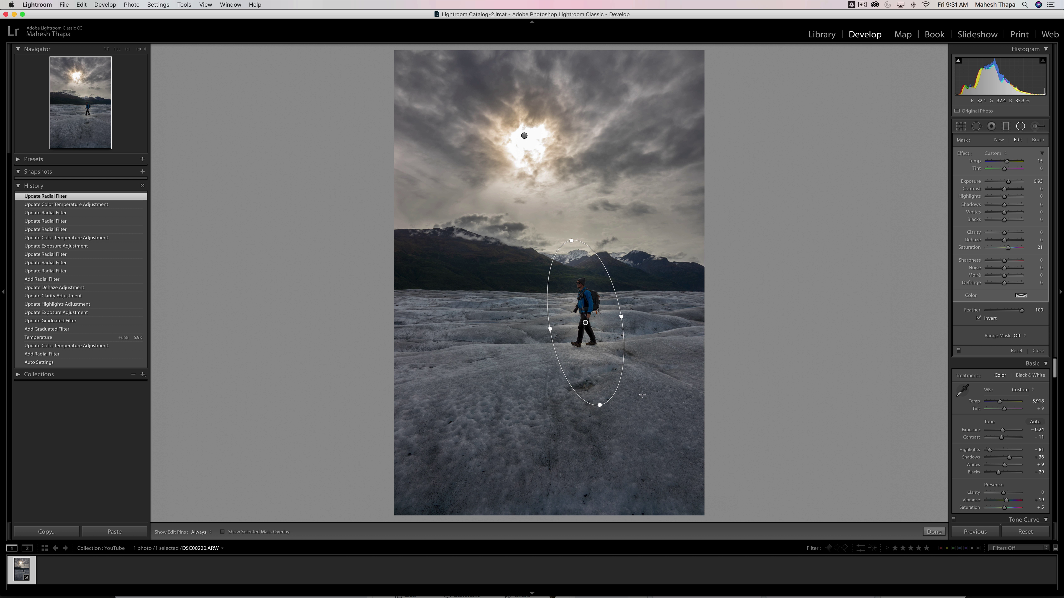
- Add a large tilted radial filter over the foreground ice, stretching from the hiker's head past the photo's lower edge
drag(637, 380, 656, 497)
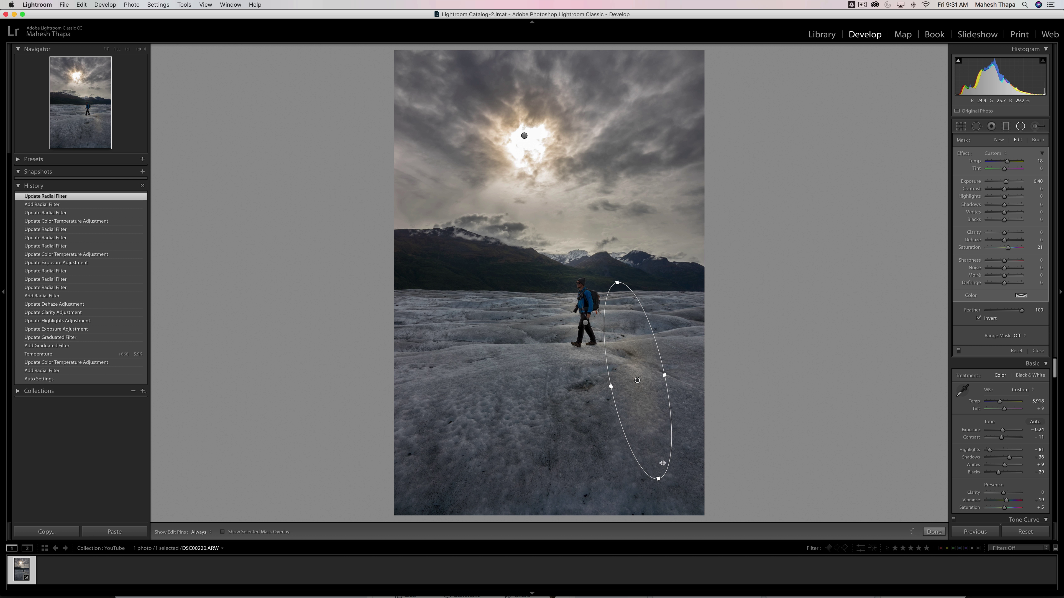
drag(660, 434, 626, 458)
drag(625, 504, 647, 556)
drag(617, 463, 622, 471)
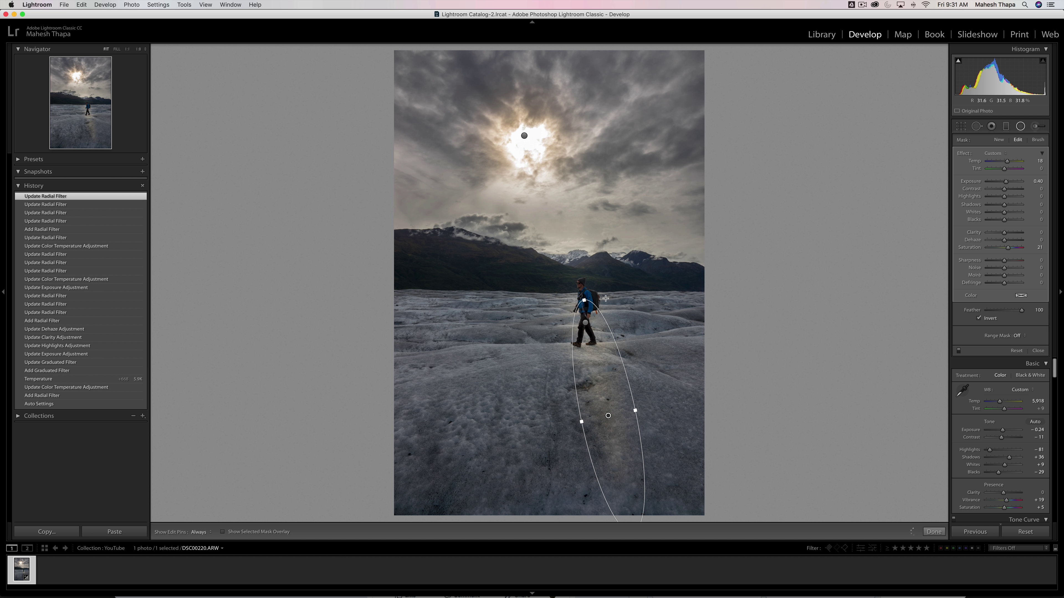
drag(586, 299, 577, 265)
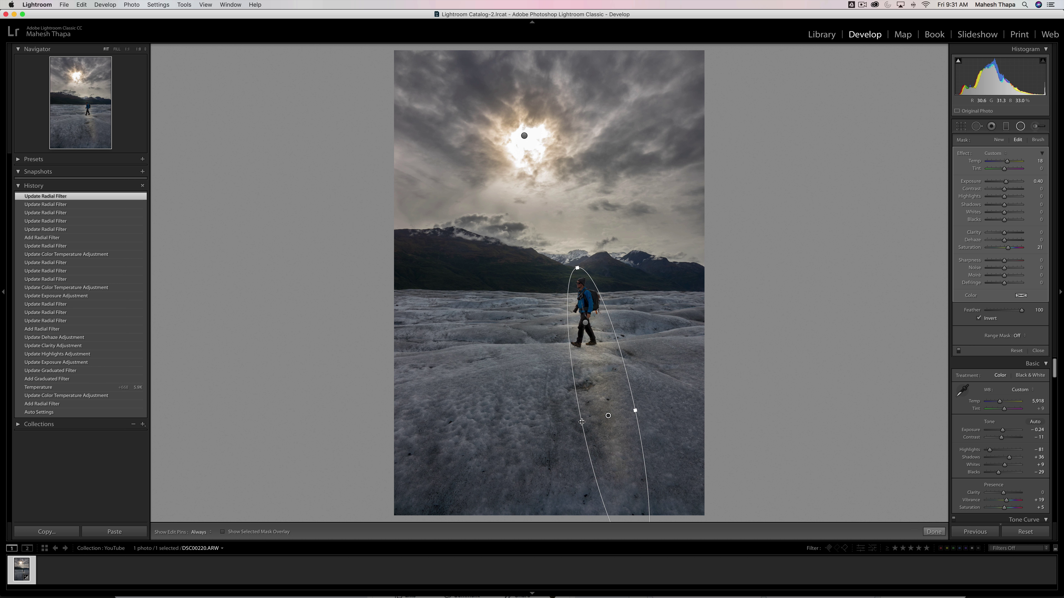
drag(581, 422, 557, 426)
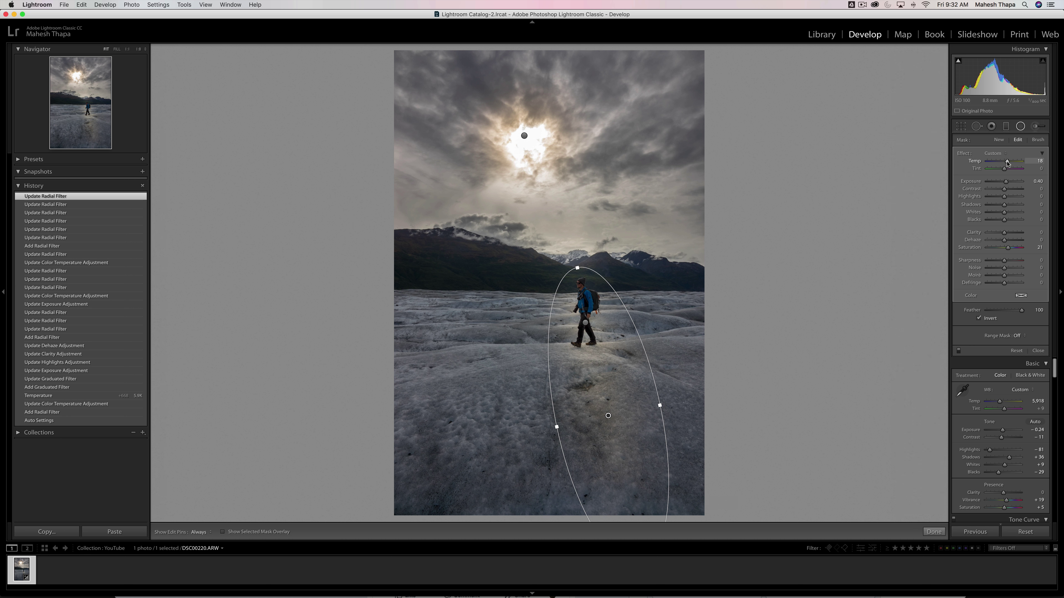
- Set the foreground ice filter's temperature to 7 and exposure to 1.06, then close the radial filter tool
drag(1007, 162, 1005, 163)
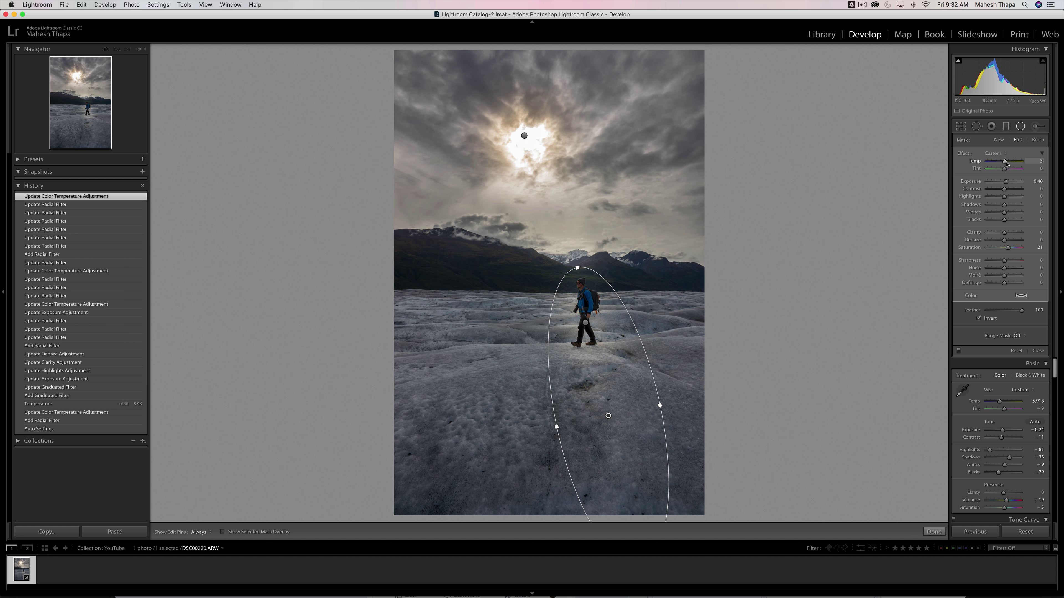
drag(1005, 182, 1009, 183)
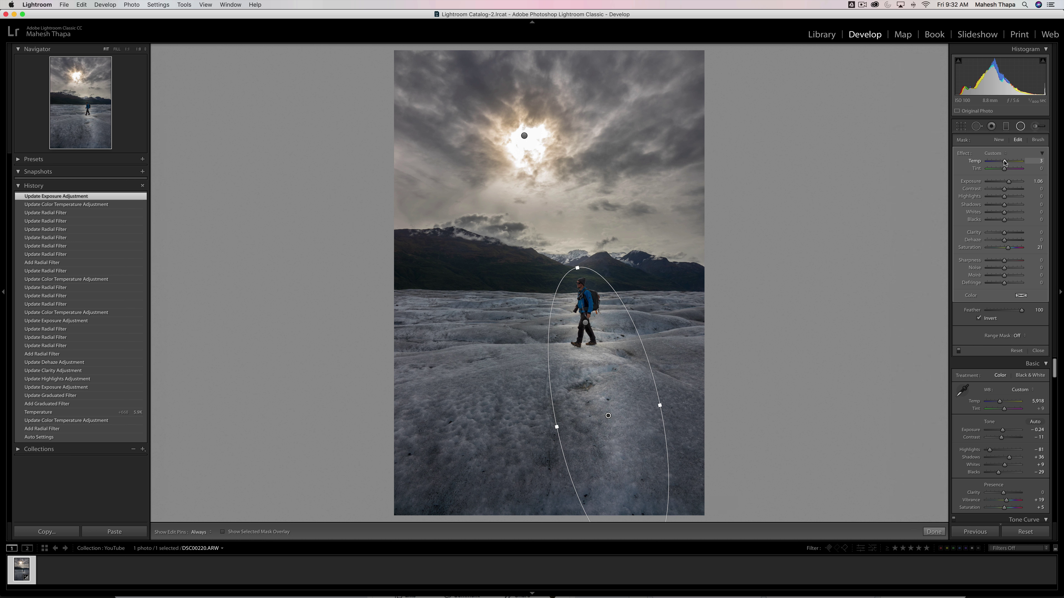
drag(1005, 163, 1006, 162)
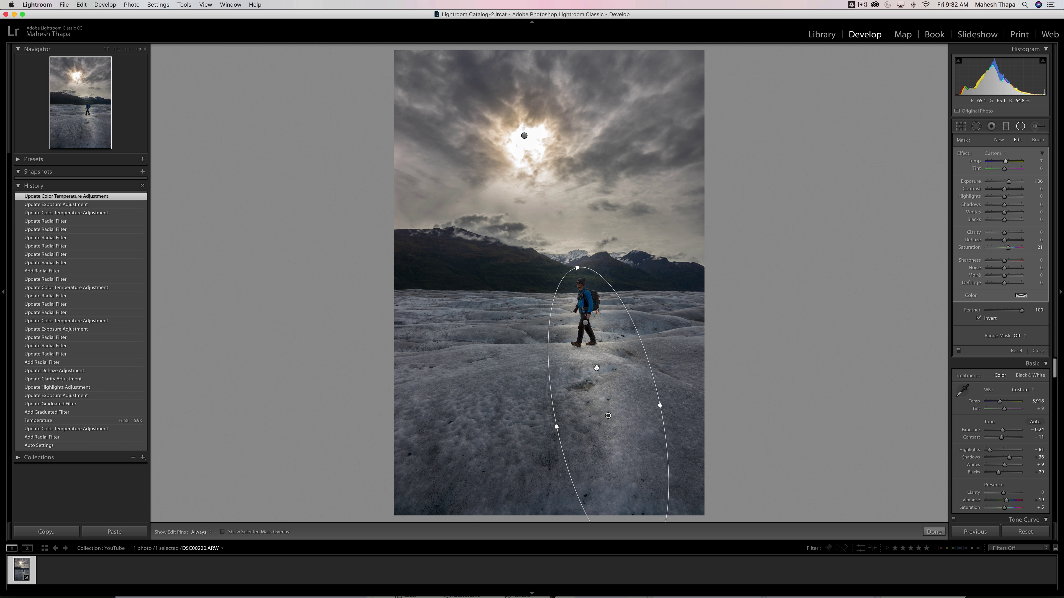
click(1020, 127)
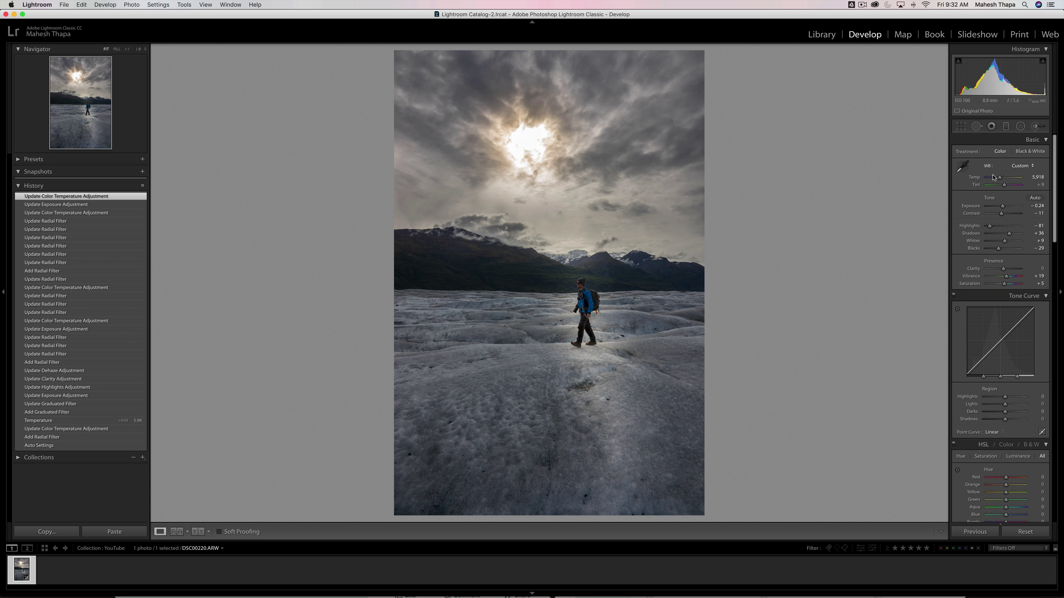
- Add a narrow tilted radial filter centred just below the hiker's feet, with effects reset and exposure -1.31, as a shadow
click(1021, 126)
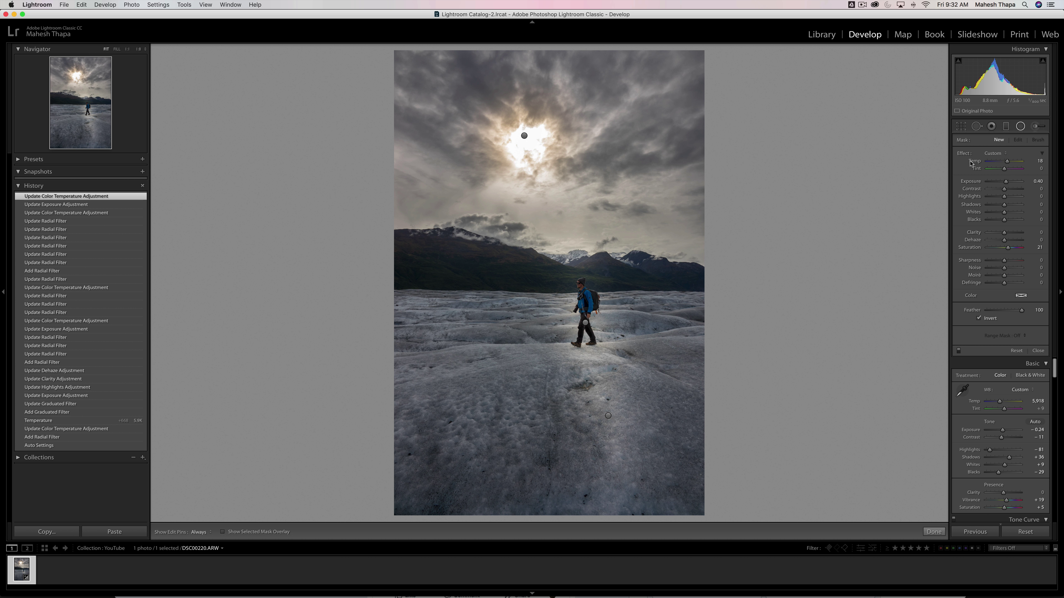
double_click(963, 154)
drag(1004, 182, 1001, 182)
mouse_move(589, 348)
mouse_down()
mouse_move(610, 410)
mouse_move(602, 423)
mouse_up()
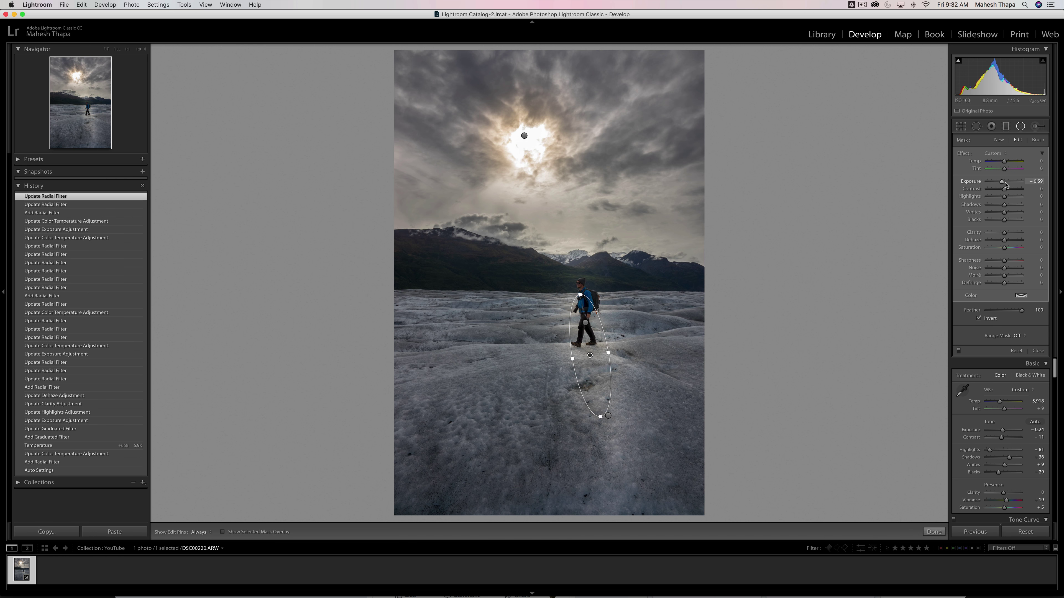
drag(1005, 185, 999, 185)
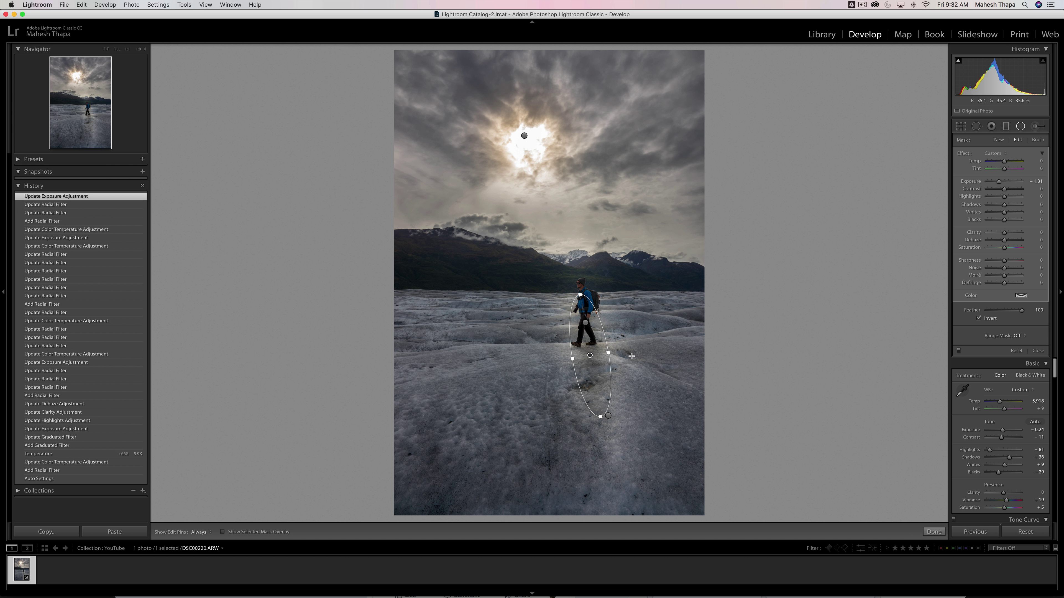
- Adjust the shadow filter's width, shorten its ellipse to start at the hiker's waist, and set its exposure to -1.33
drag(608, 353, 613, 352)
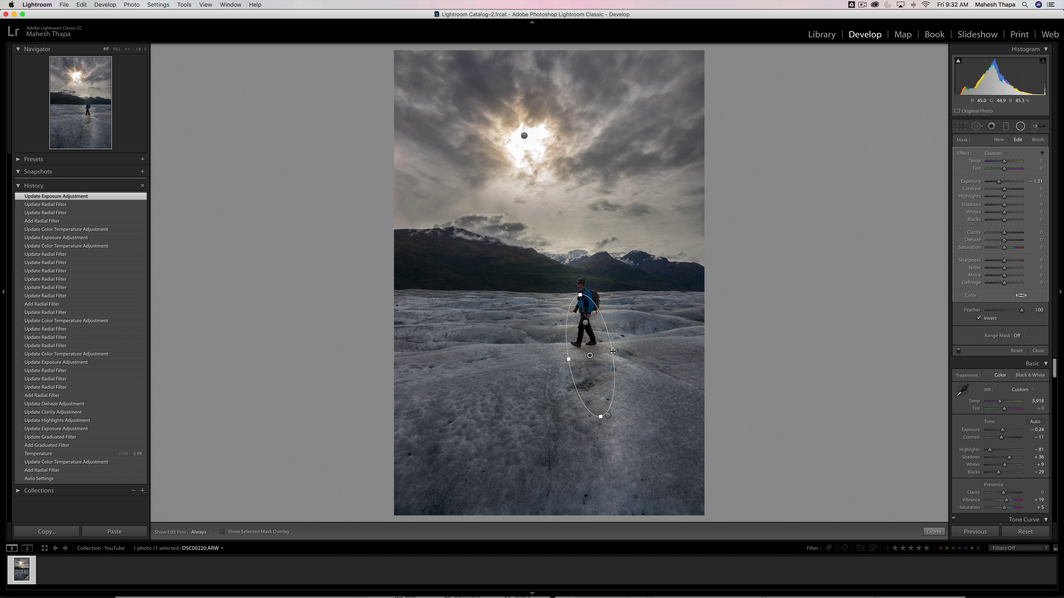
drag(600, 418, 602, 424)
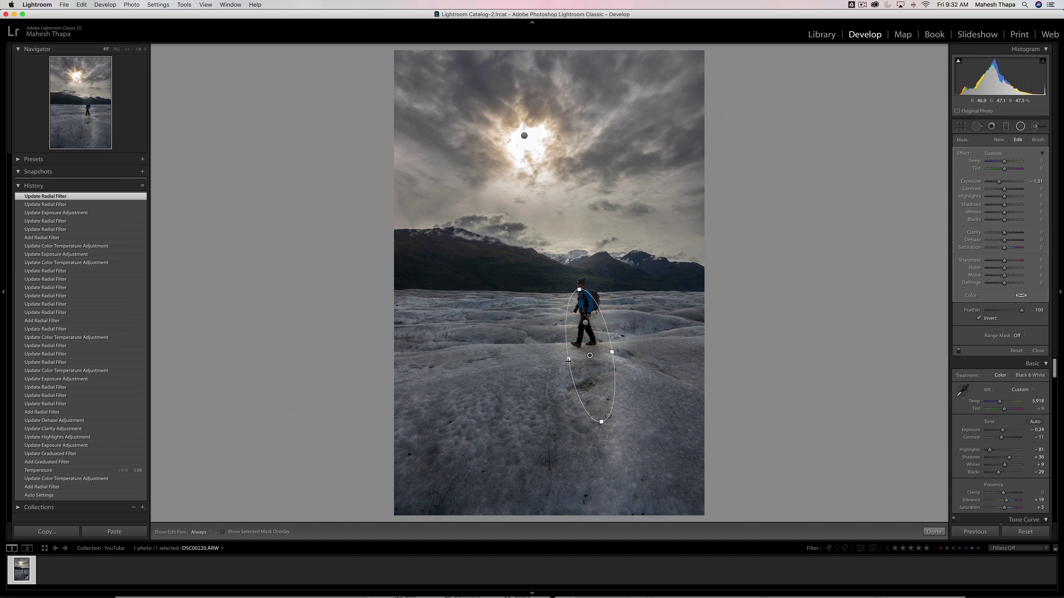
drag(568, 361, 571, 359)
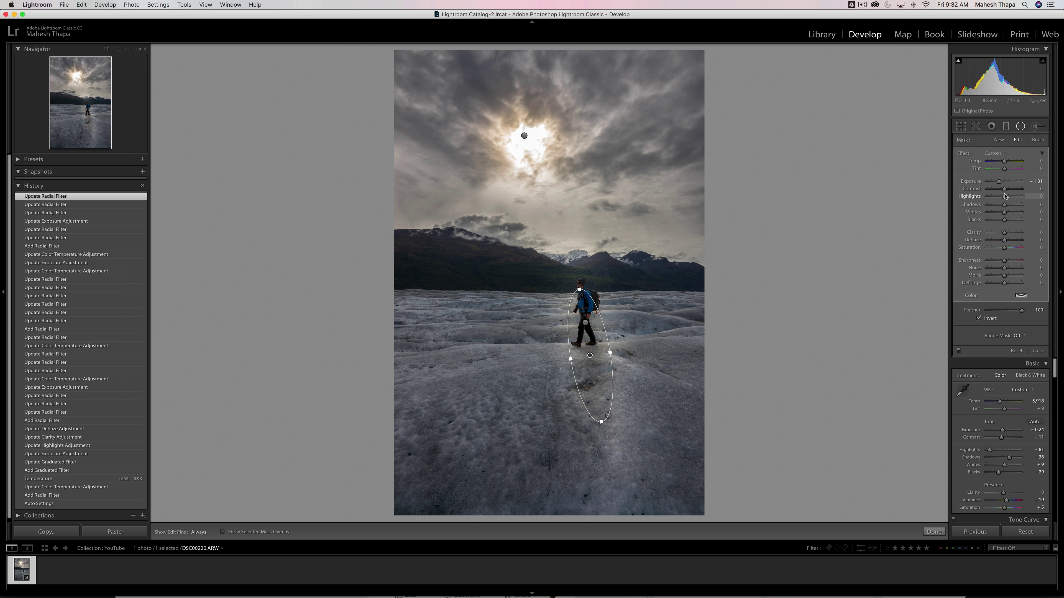
drag(999, 182, 999, 183)
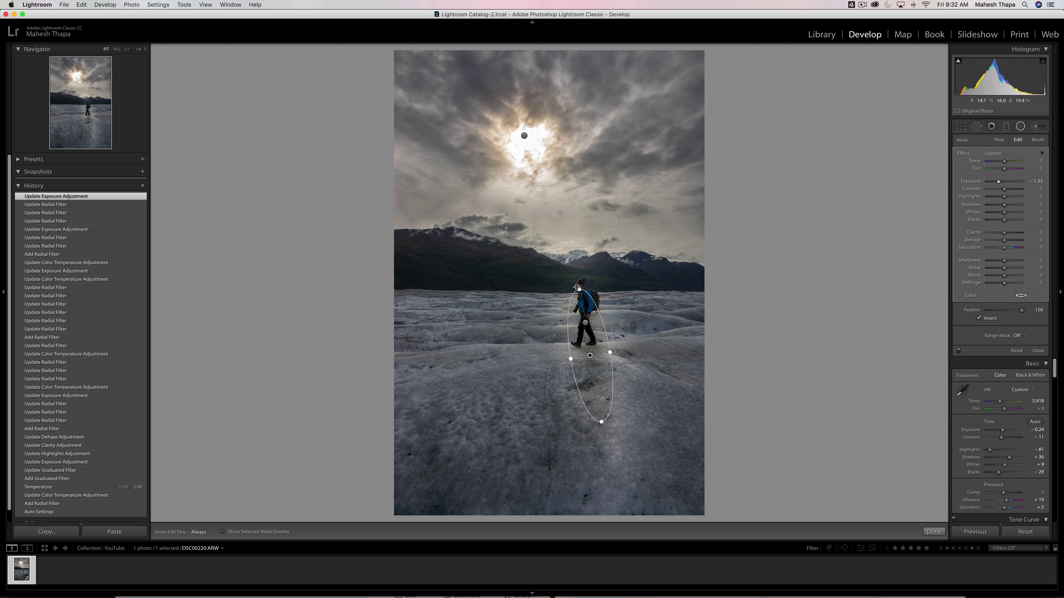
drag(580, 289, 582, 308)
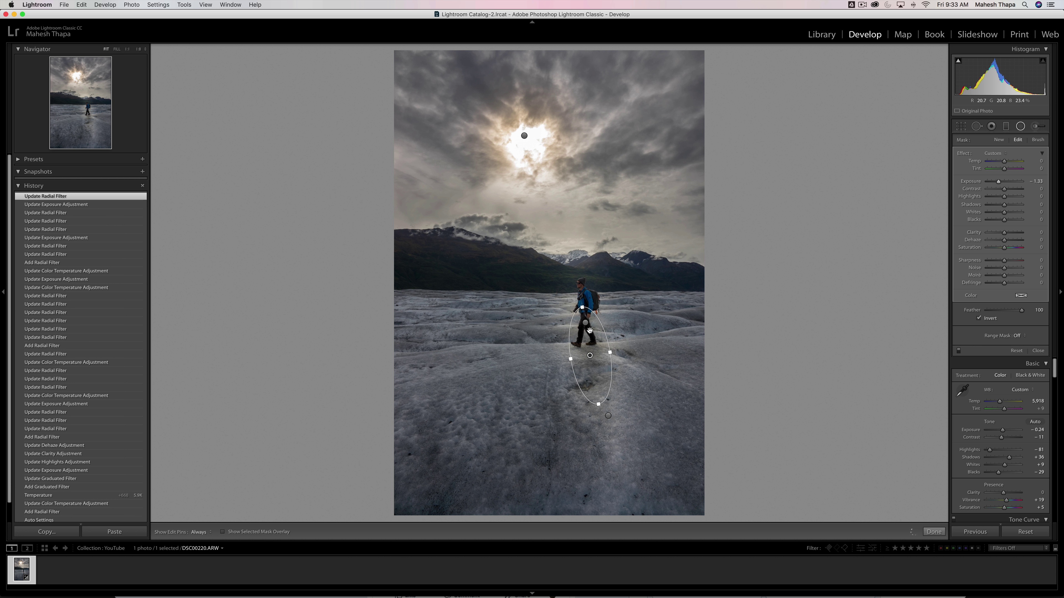
- Lengthen the shadow filter's ellipse beyond both ends, from the hiker's waist to further down the ice, and close the radial filter tool
drag(595, 367, 595, 368)
drag(598, 405, 600, 418)
drag(601, 380, 601, 381)
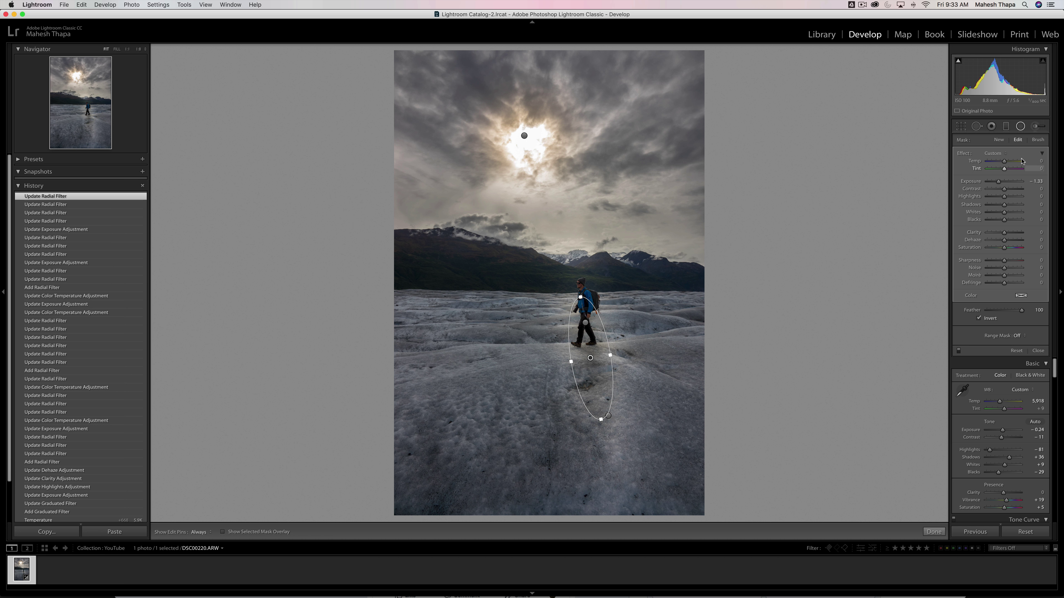
click(1020, 128)
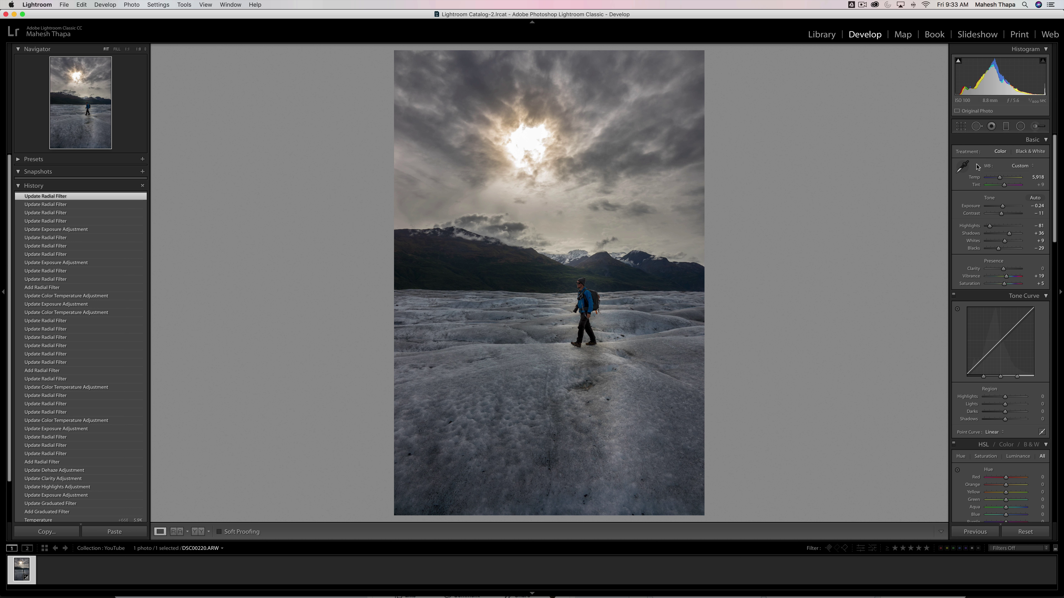
- Add a wide, slightly tilted radial filter over the left mountain with temperature 16, exposure 0.84 and clarity 21, positioned just above the ice
click(1021, 126)
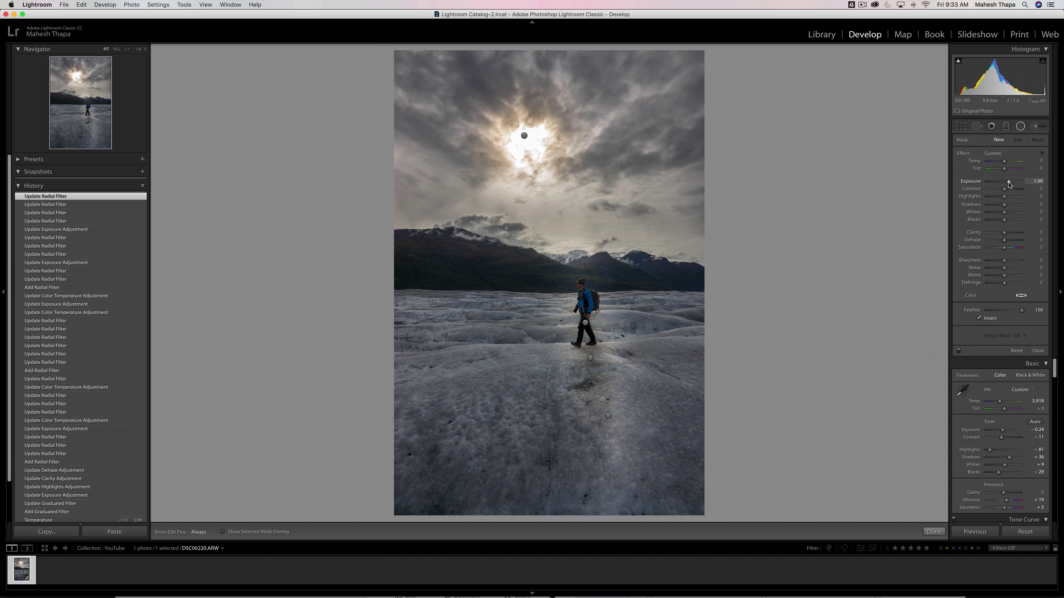
drag(1008, 184, 1007, 163)
drag(1004, 234, 1007, 233)
drag(447, 262, 582, 272)
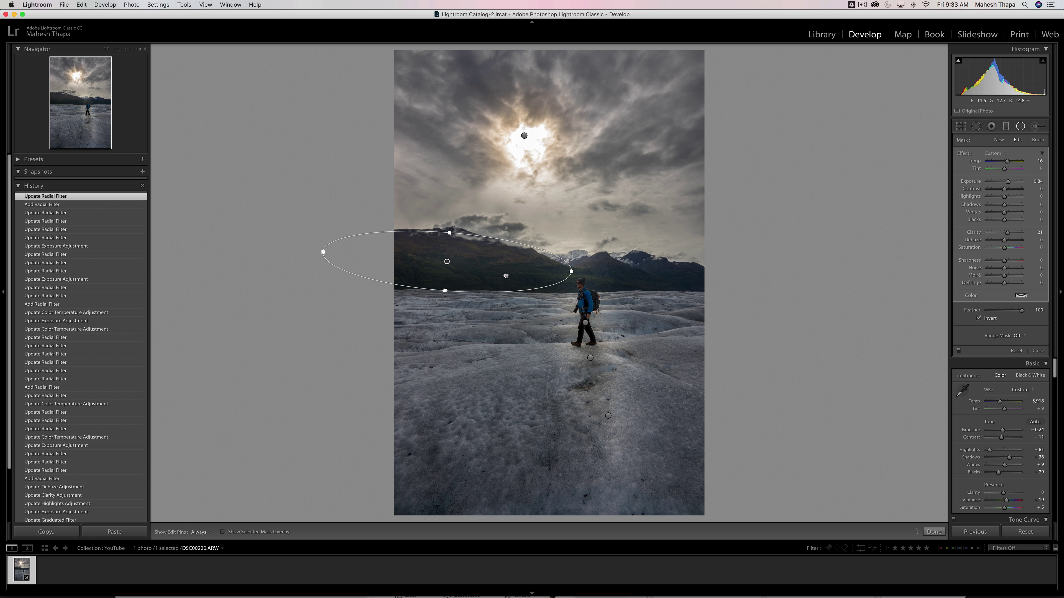
drag(505, 276, 504, 279)
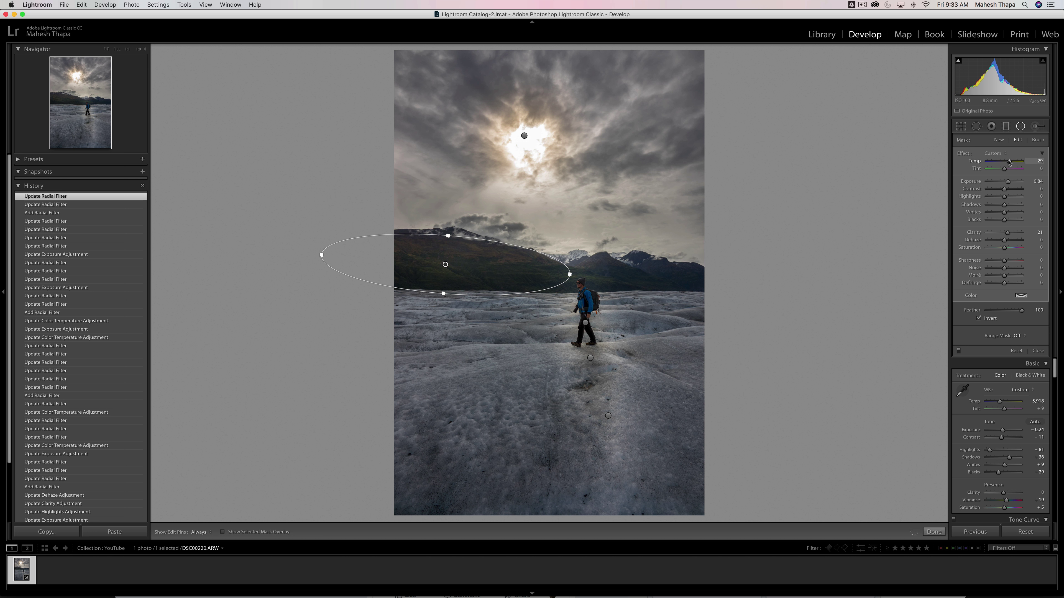
- Warm the left mountain filter's temperature and set its dehaze to 13, clarity to 29 and exposure to 1.24
drag(1008, 162, 1008, 162)
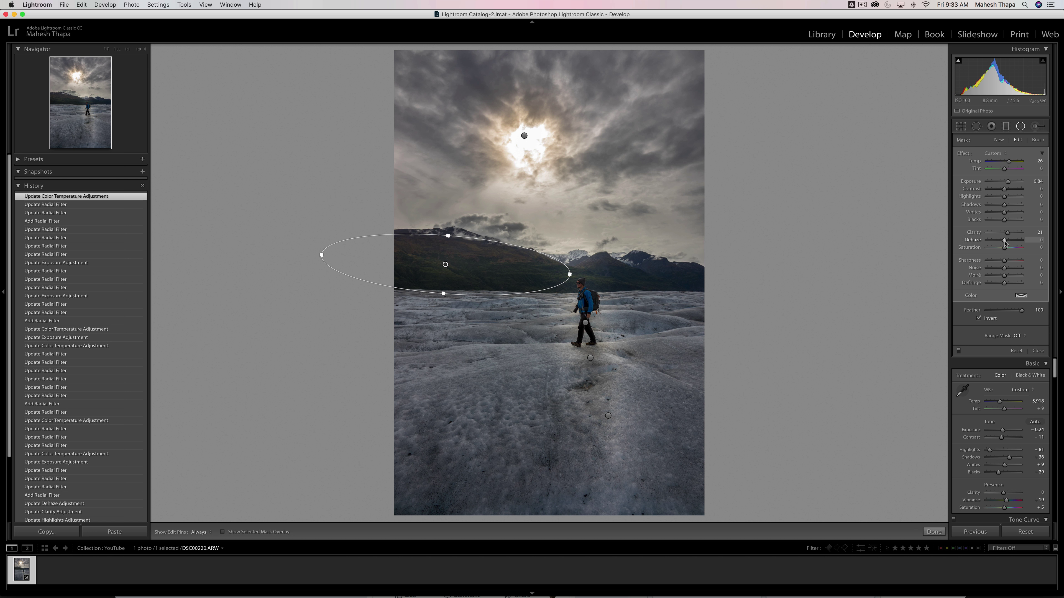
drag(1004, 242, 1010, 235)
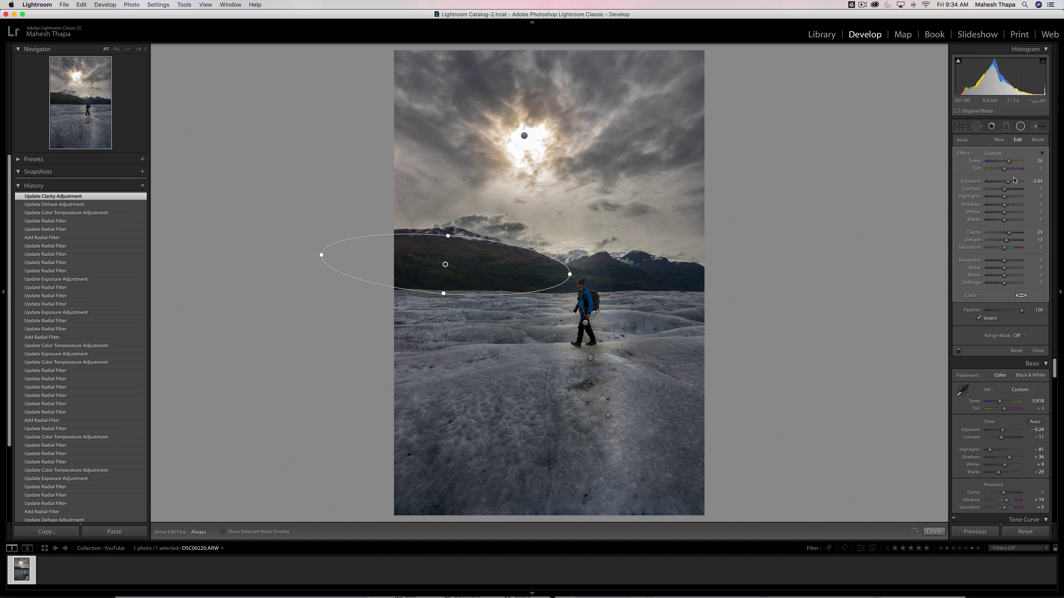
drag(1009, 184, 1009, 183)
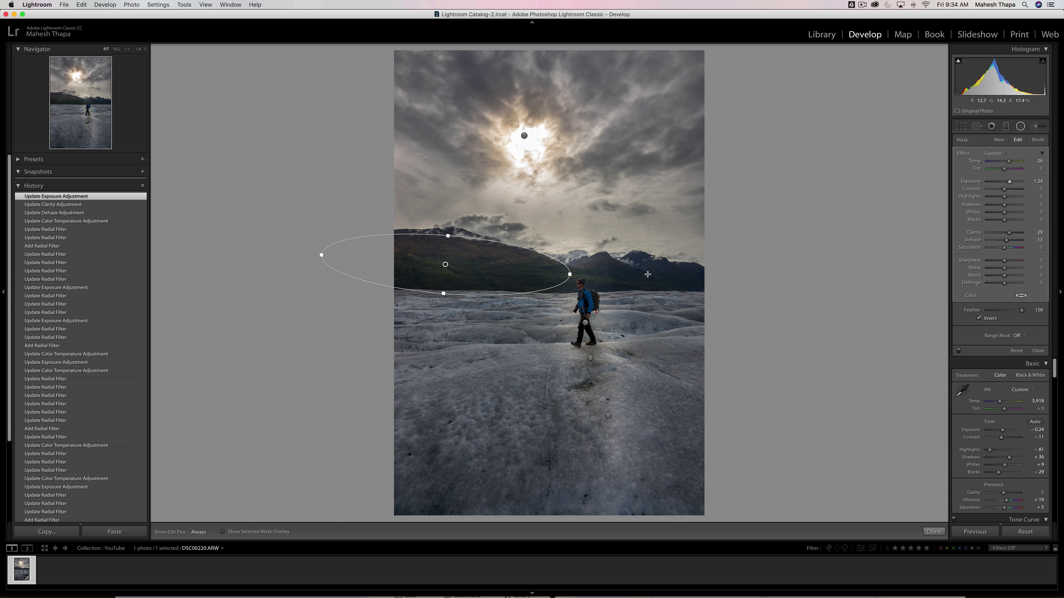
- Add a smaller tilted radial filter over the right mountains with temperature 17 and raised saturation, then close the tool
mouse_move(643, 273)
mouse_down()
mouse_move(702, 290)
mouse_move(709, 280)
mouse_move(653, 258)
mouse_up()
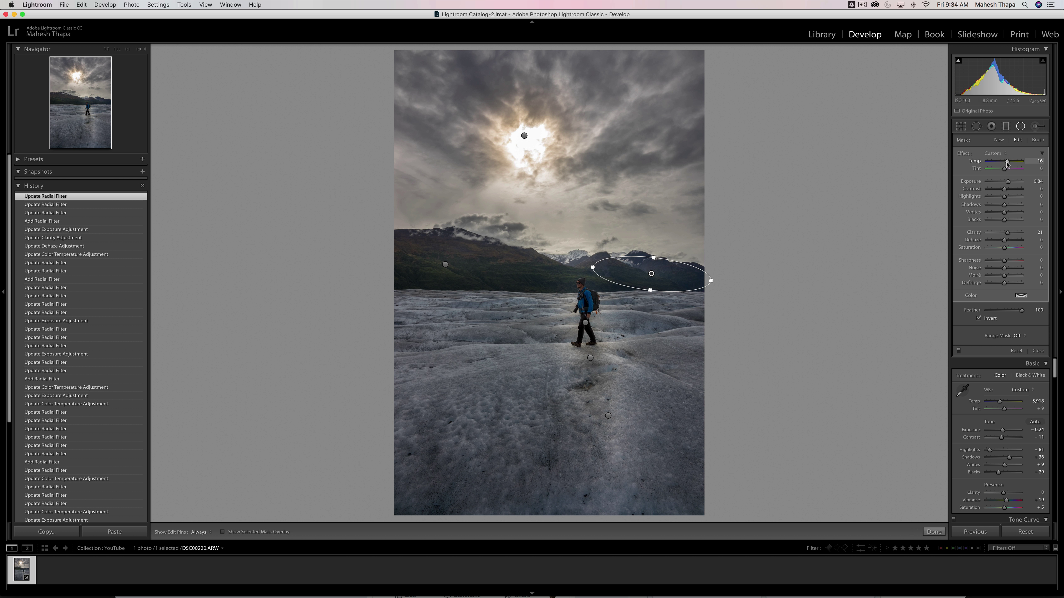
drag(1007, 161, 1010, 164)
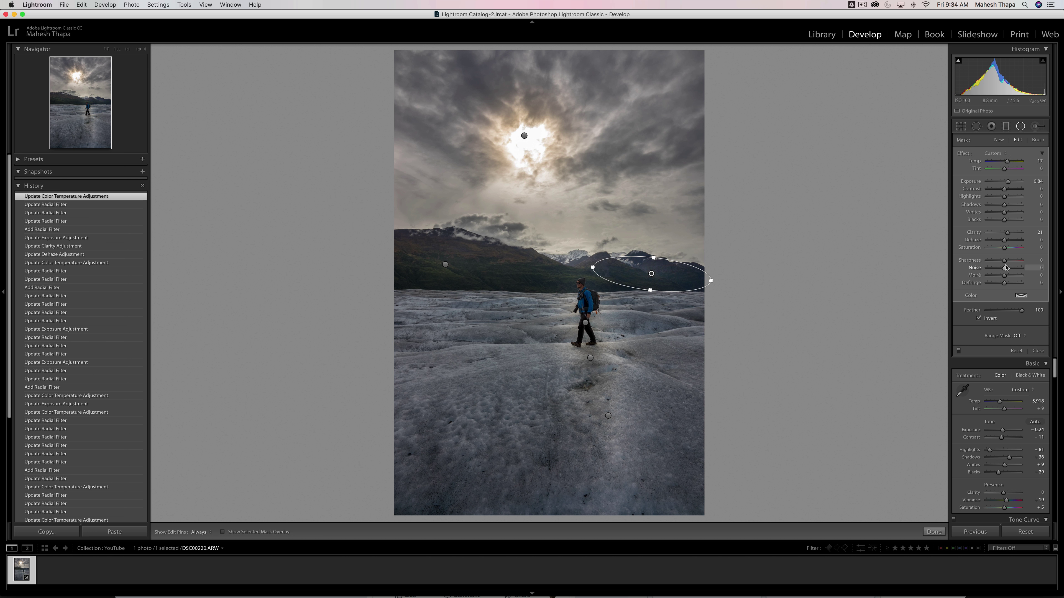
drag(1004, 249, 1010, 248)
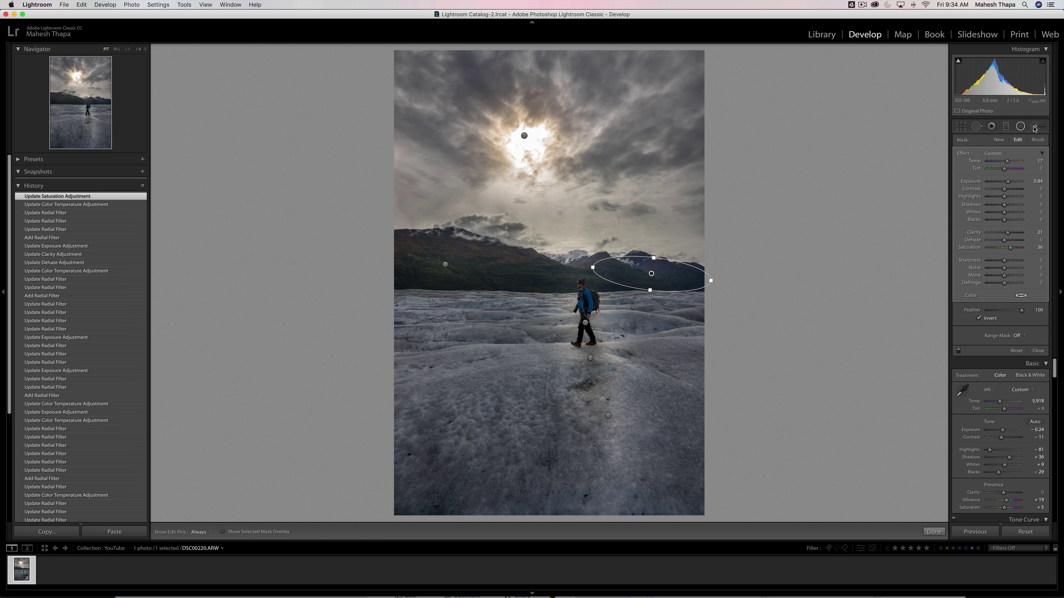
click(1021, 126)
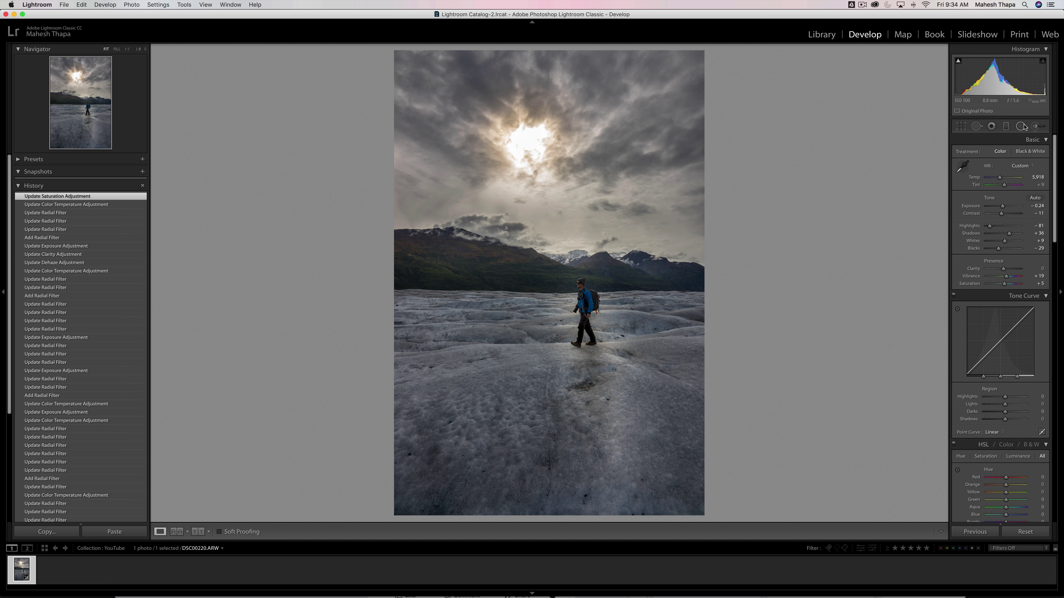
- Add a tall upright radial filter over the ice left of the hiker and shift it down to cover the foreground
click(1022, 126)
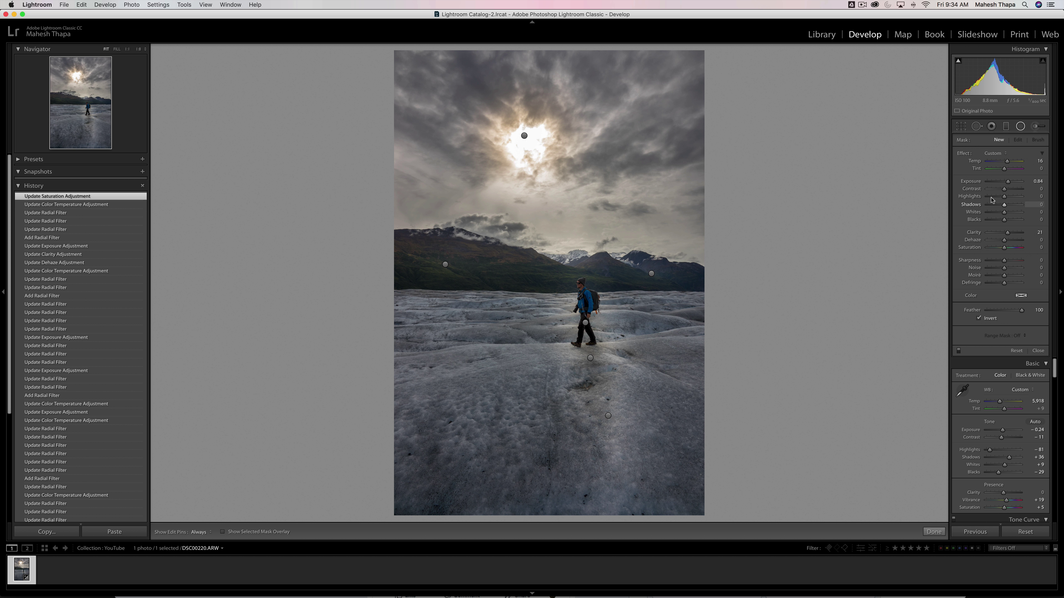
drag(468, 333, 536, 457)
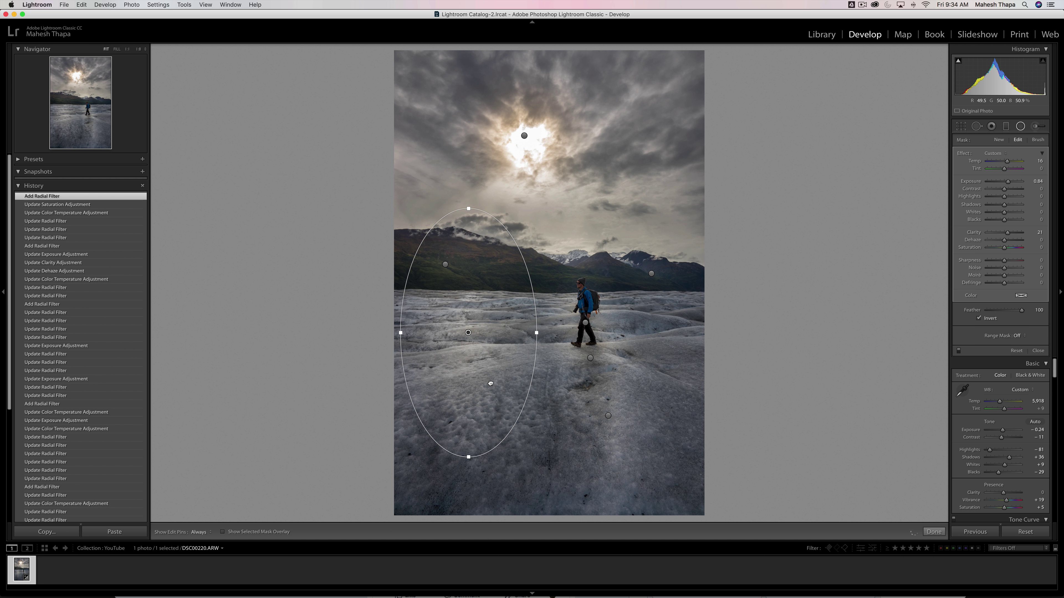
drag(490, 385, 504, 409)
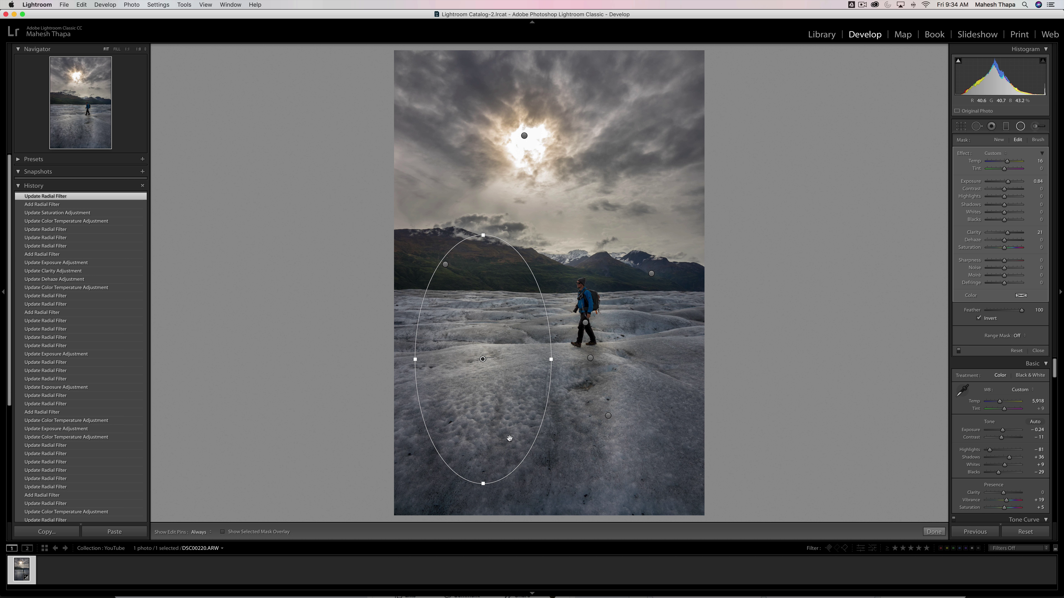
drag(515, 400, 518, 411)
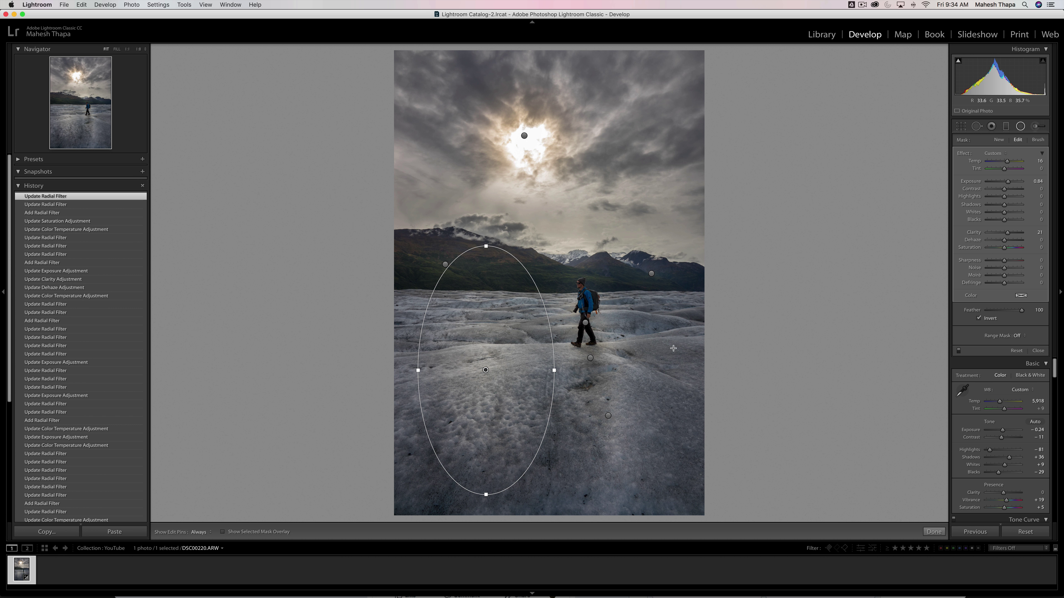
- Add a tall tilted radial filter over the ice right of the hiker, shift it slightly down, and close the tool
mouse_move(673, 348)
mouse_down()
mouse_move(720, 425)
mouse_move(693, 439)
mouse_move(708, 494)
mouse_up()
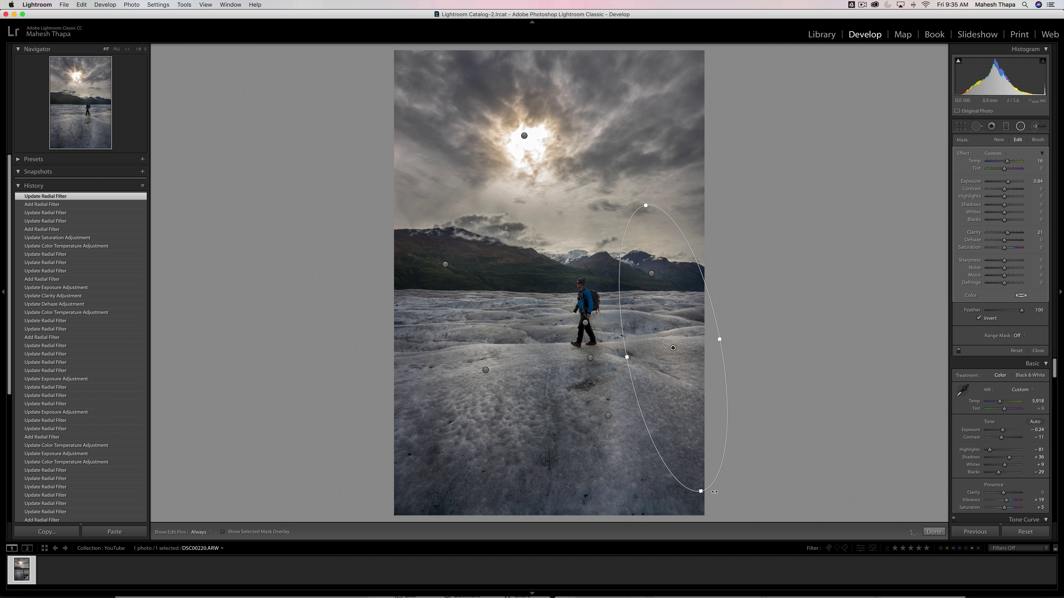
drag(694, 440, 685, 445)
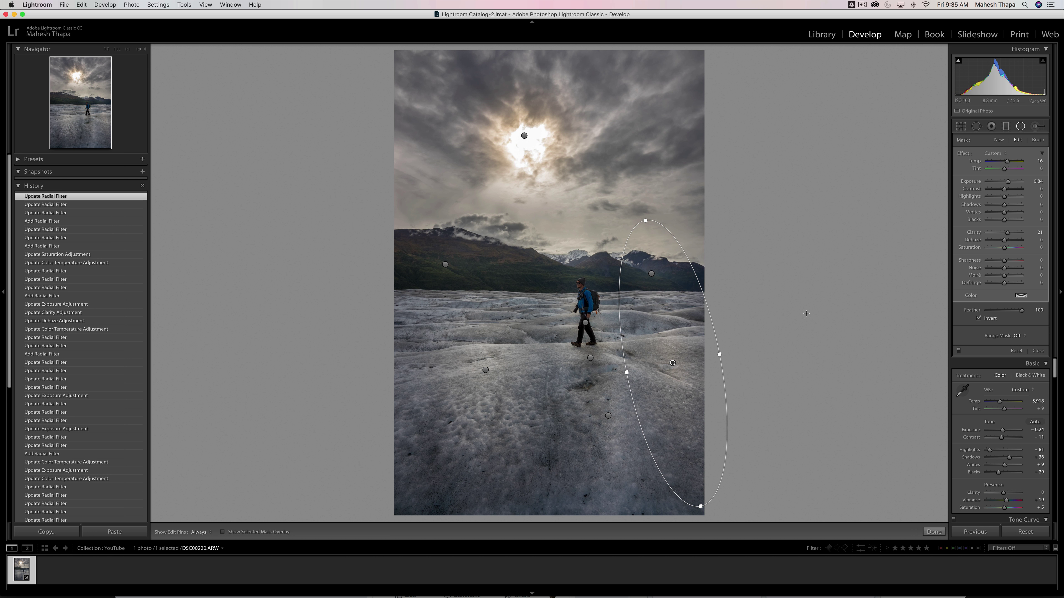
click(1020, 127)
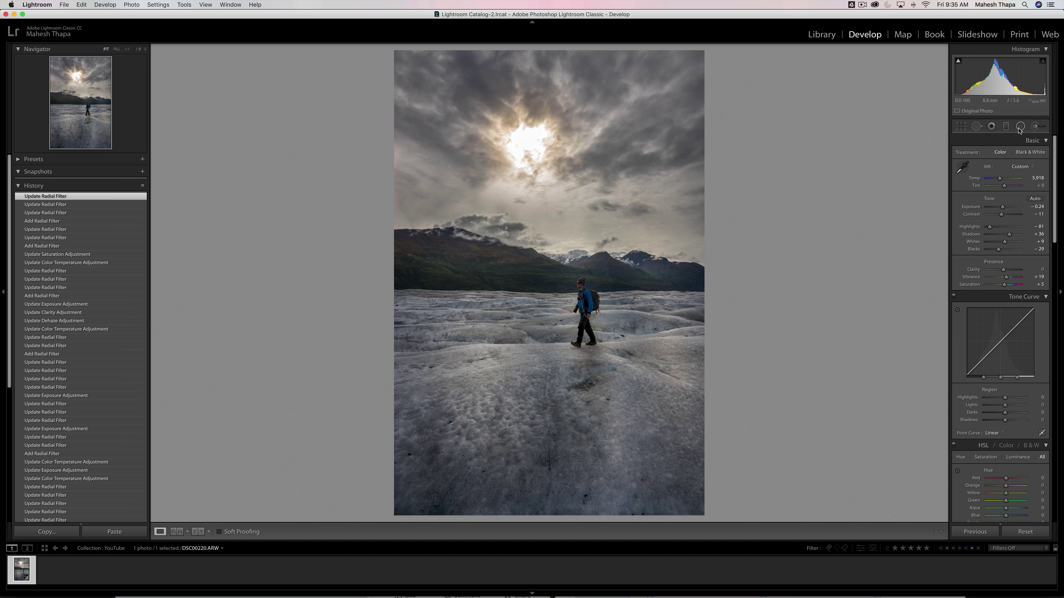
- Add a small radial filter with exposure 1.19 at the left mountain's outer edge, stretched vertically and tilted to follow the slope
click(1020, 128)
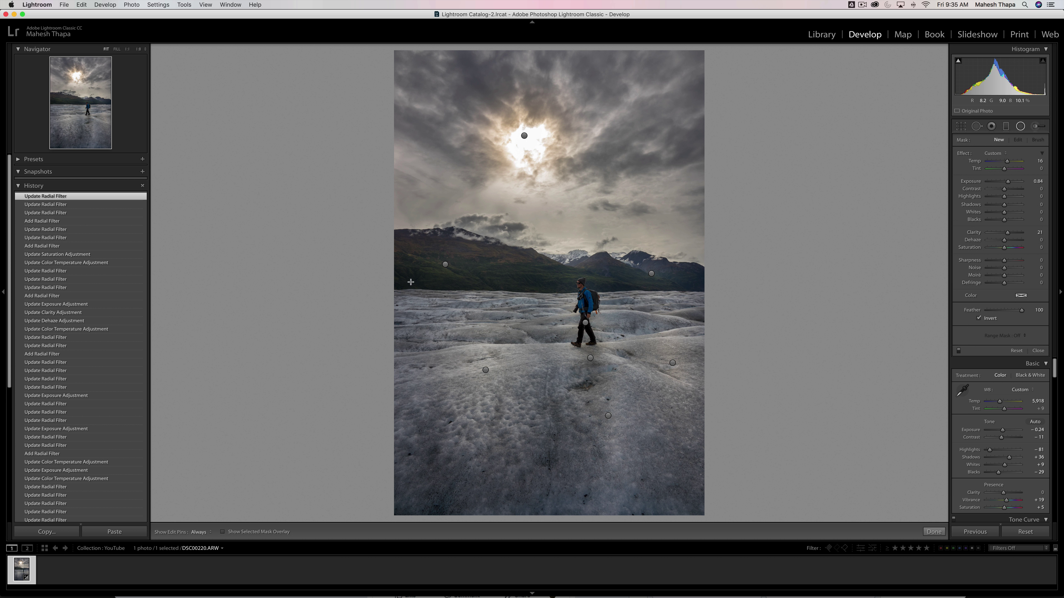
drag(409, 272, 431, 293)
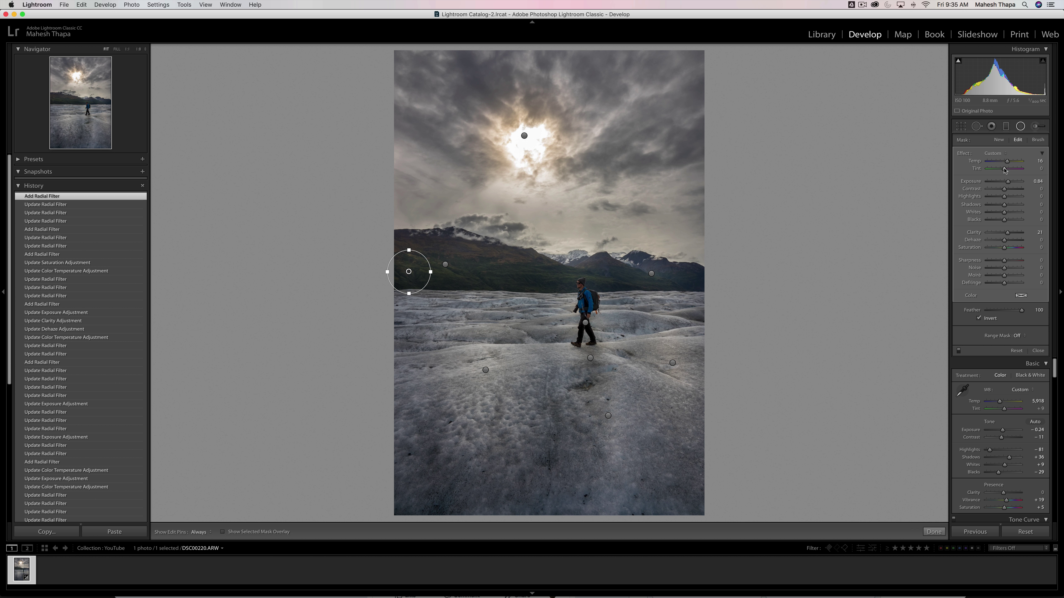
drag(1007, 181, 1009, 184)
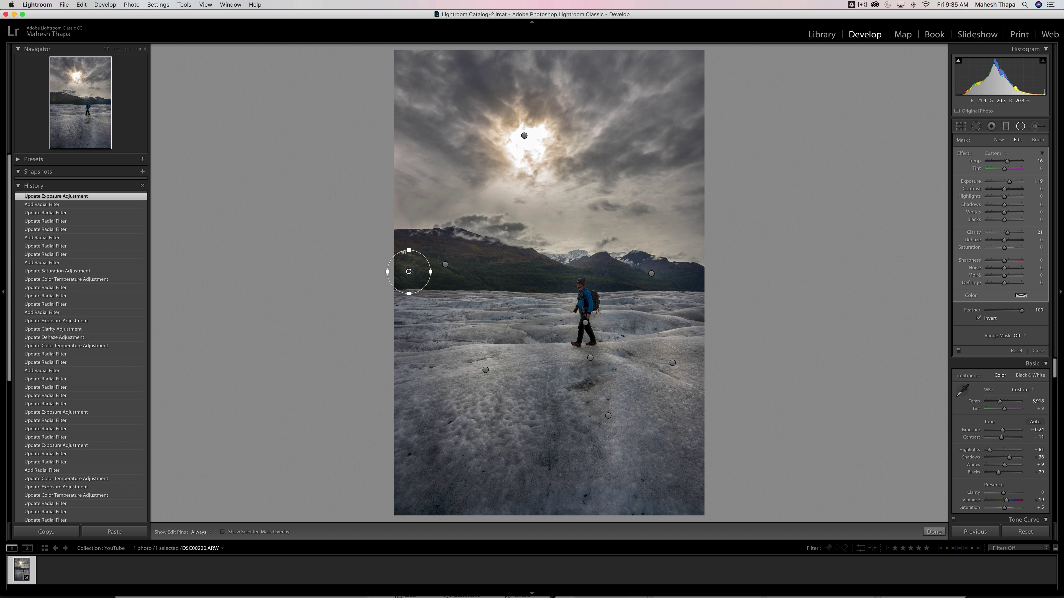
mouse_move(405, 250)
mouse_down()
mouse_move(408, 236)
mouse_move(410, 261)
mouse_up()
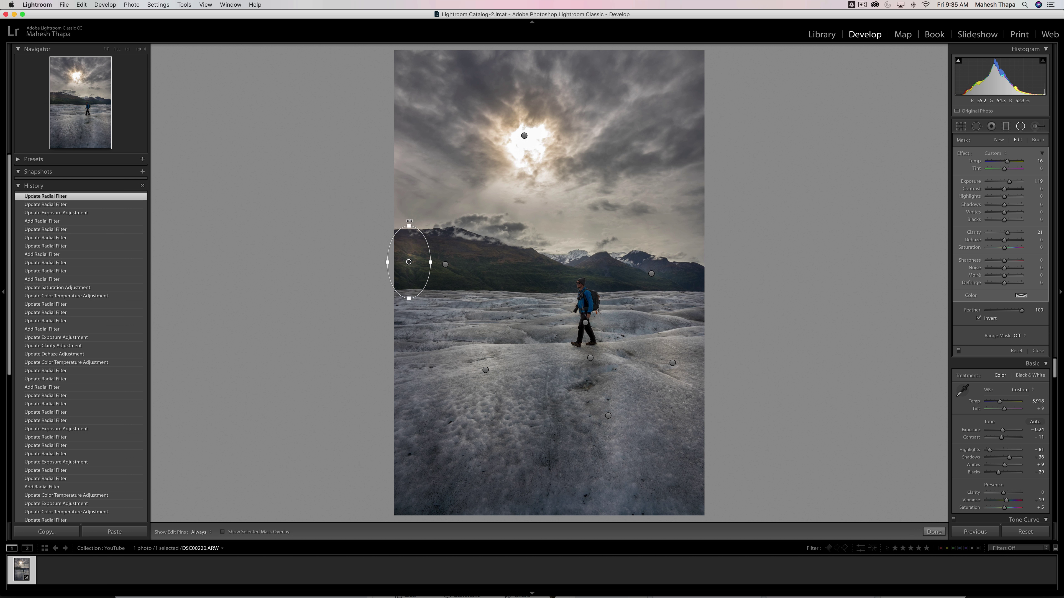
drag(412, 217, 428, 249)
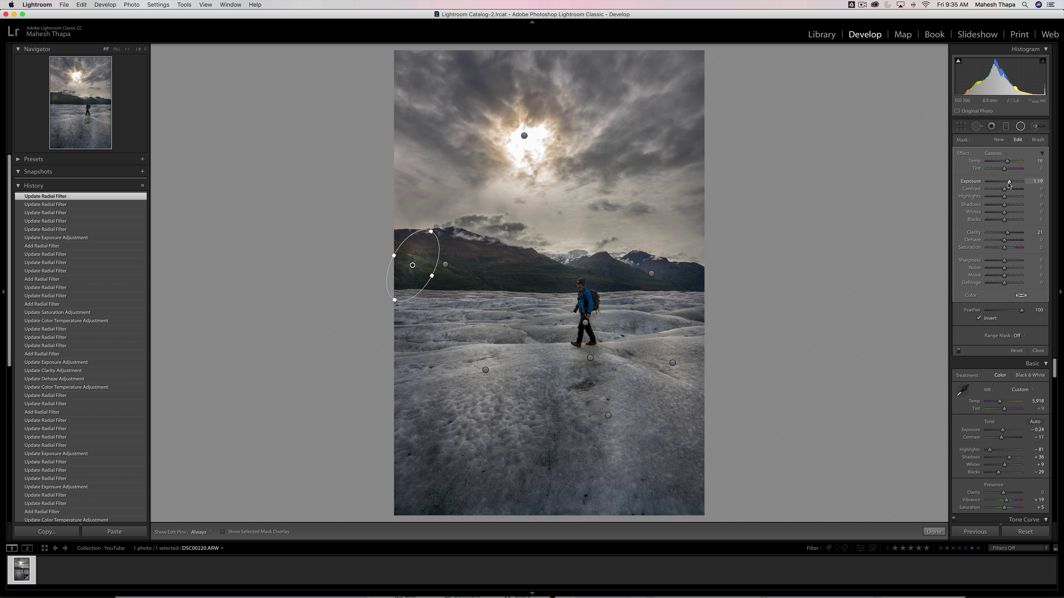
- Set the small mountain-edge filter's exposure to 1.04 and dehaze to 12, then close the radial filter tool
drag(1008, 181, 1007, 182)
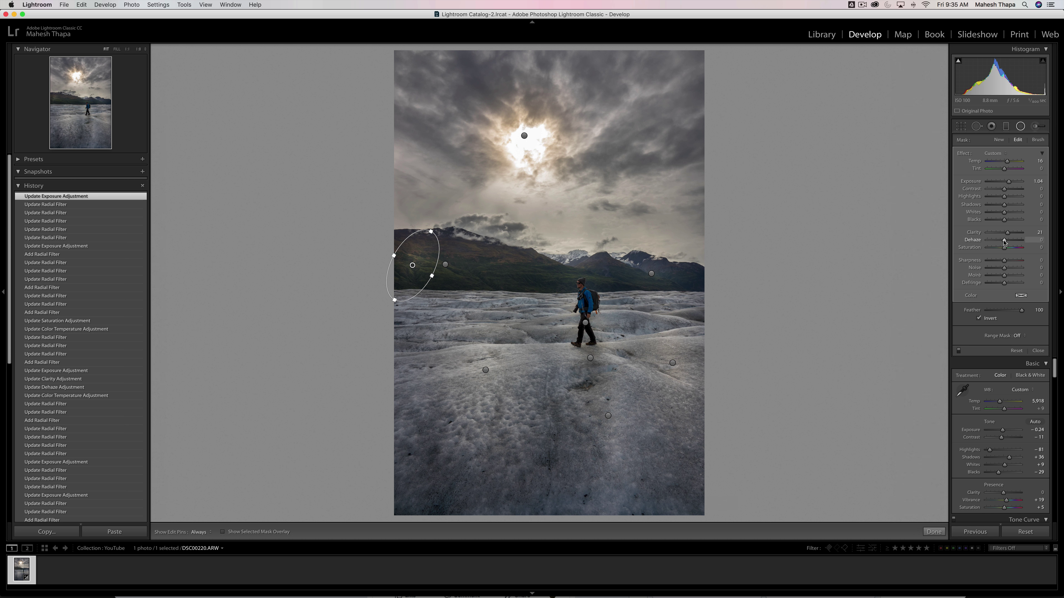
drag(1004, 241, 1006, 242)
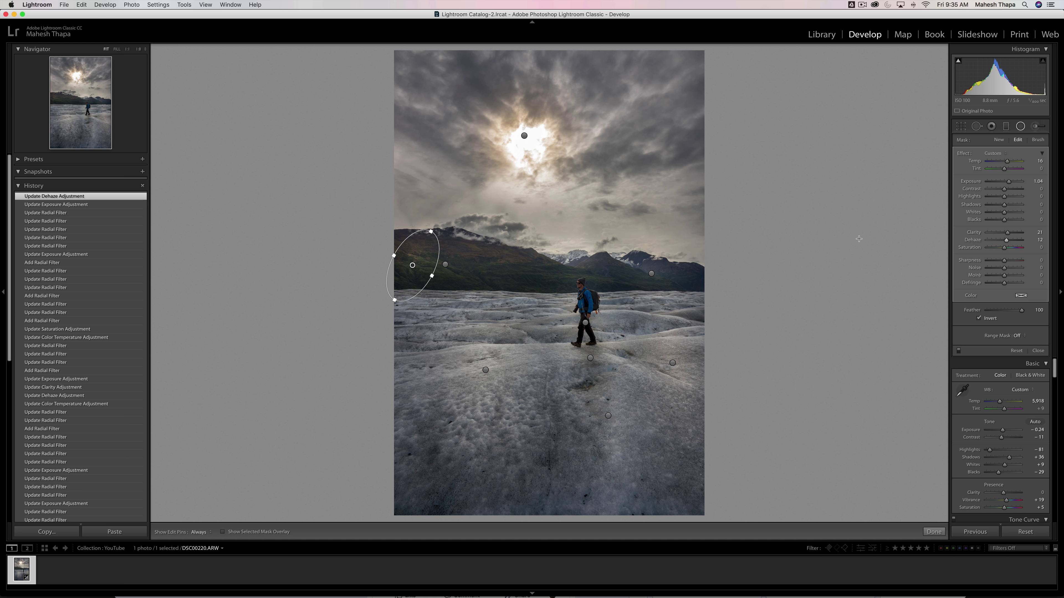
click(1020, 126)
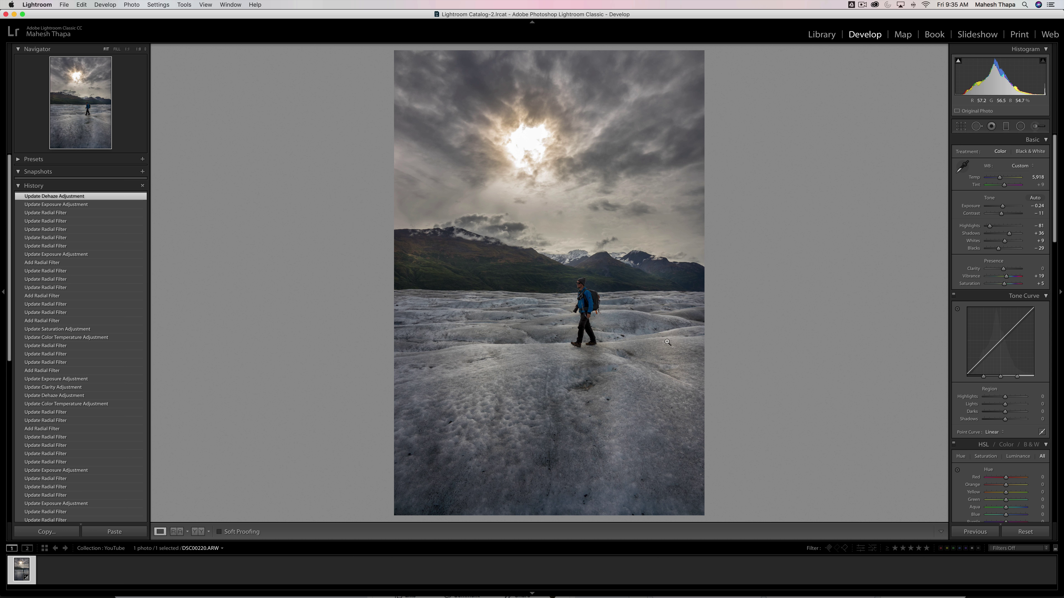
- Apply a post-crop vignette with amount -3, midpoint 71 and roundness -6, and reset its highlights to 0
scroll(1000, 333, down, 15)
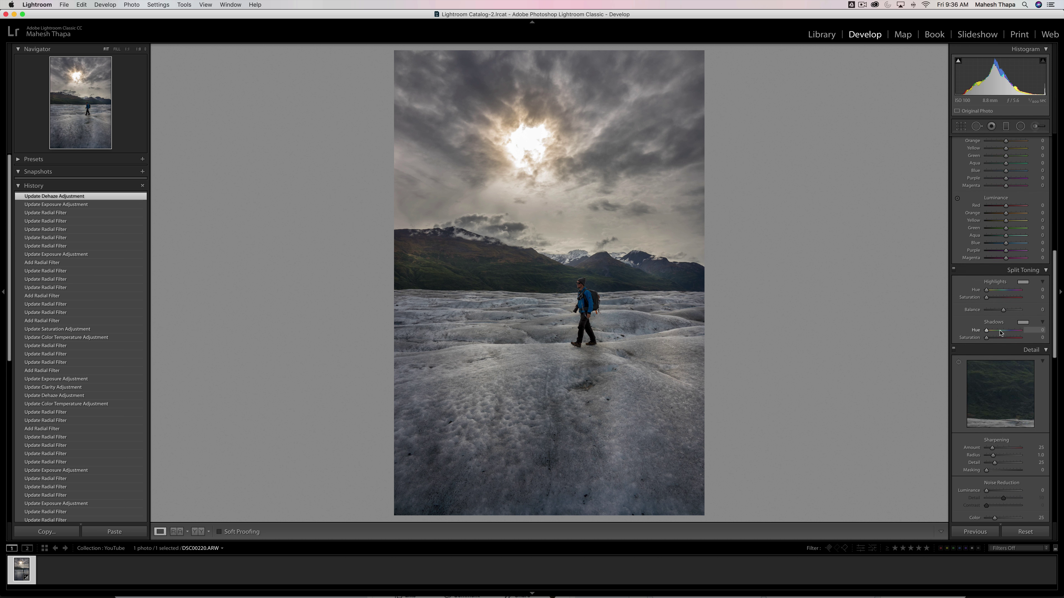
scroll(1000, 333, down, 10)
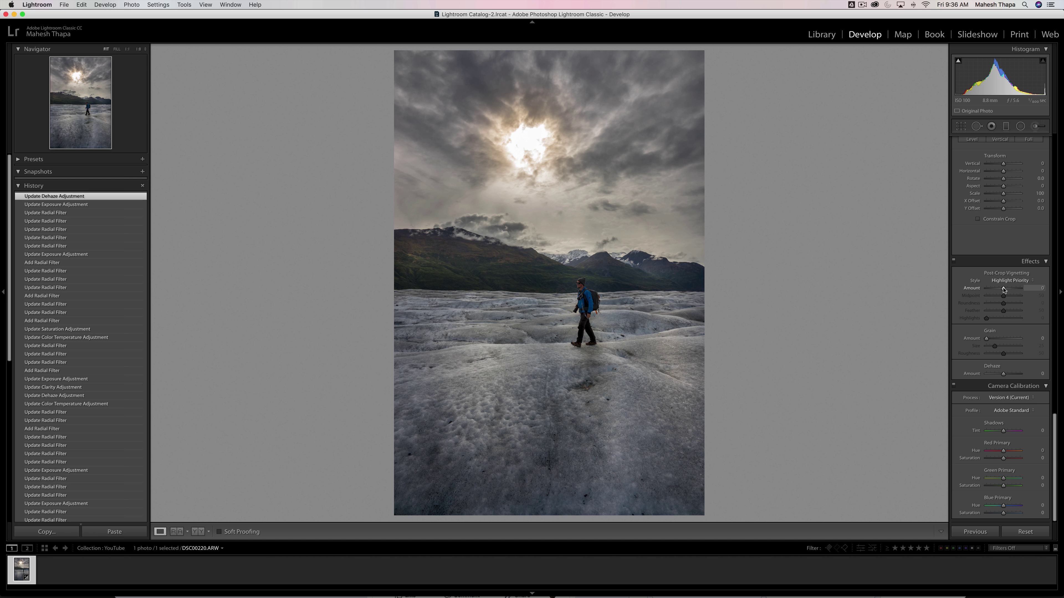
drag(1003, 288, 1003, 289)
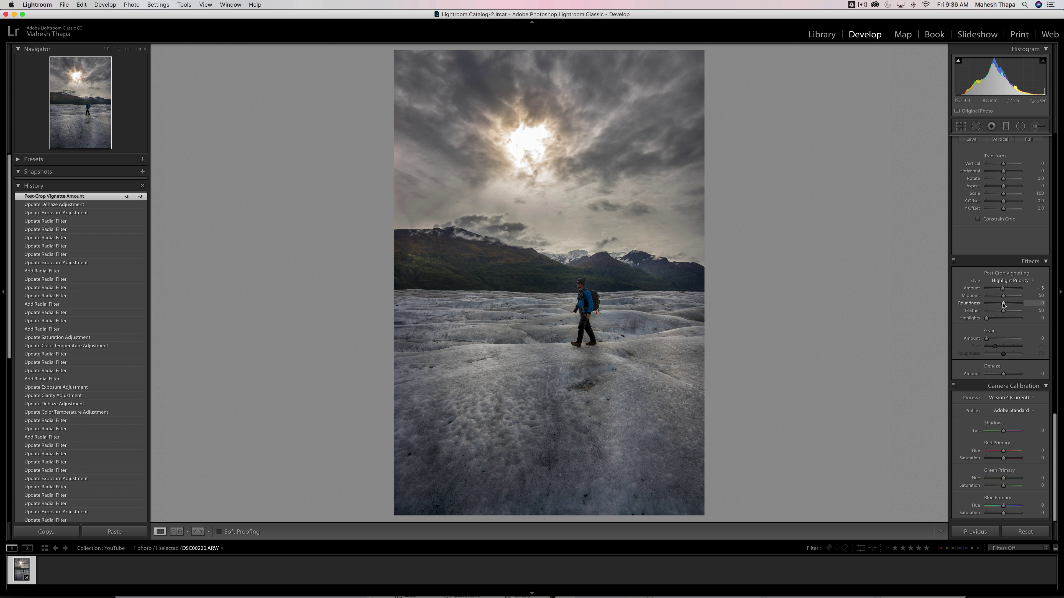
mouse_move(1003, 305)
mouse_down()
mouse_move(993, 305)
mouse_move(1009, 297)
mouse_move(991, 298)
mouse_move(1011, 297)
mouse_up()
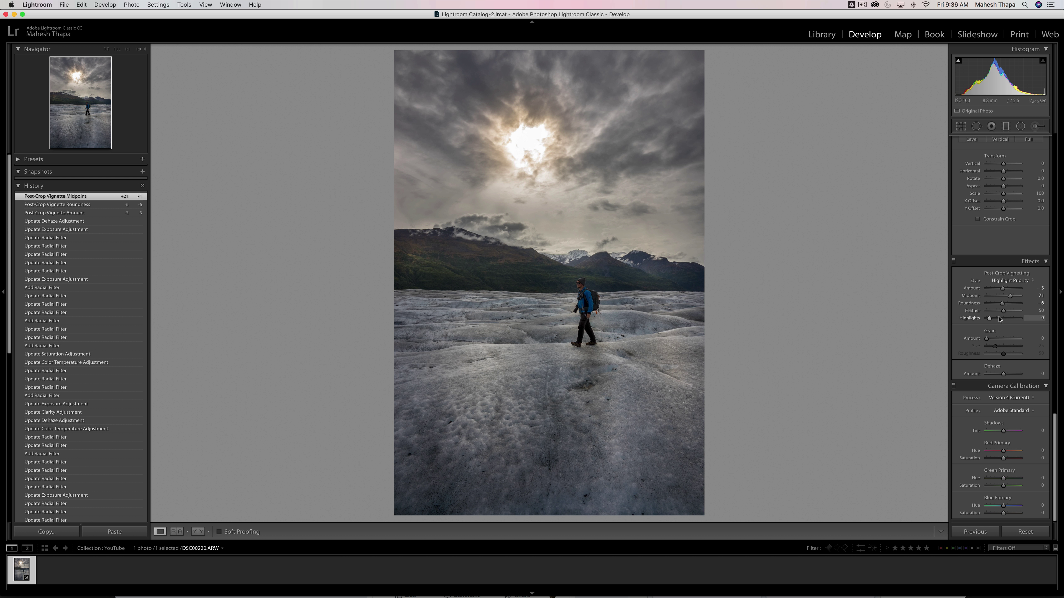
double_click(962, 319)
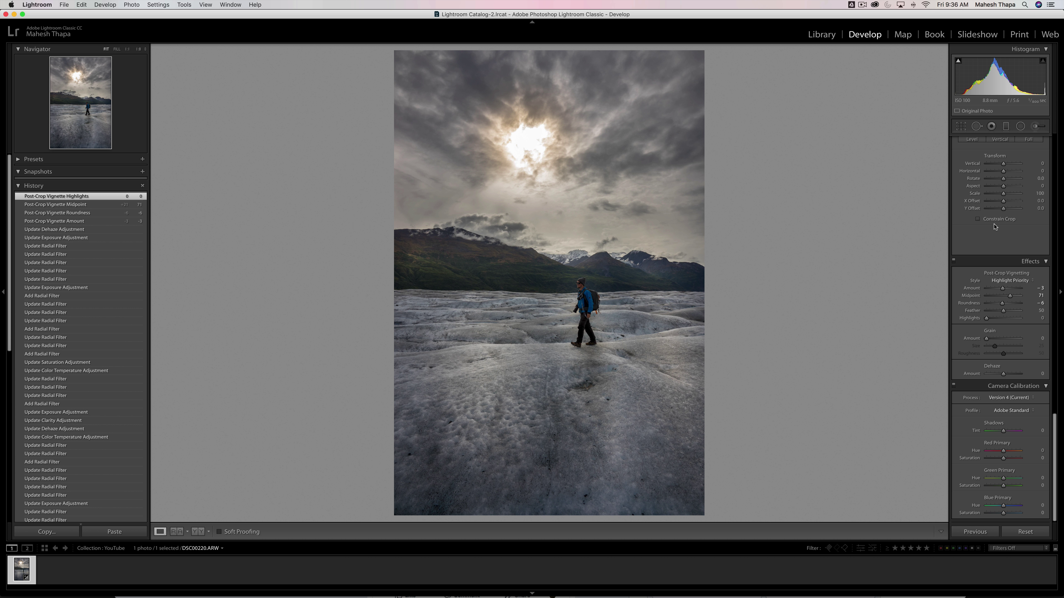
- Add a horizontal graduated filter from just below the glacier horizon up to the mountain ridge, with effects reset and exposure 0.57
scroll(995, 226, up, 15)
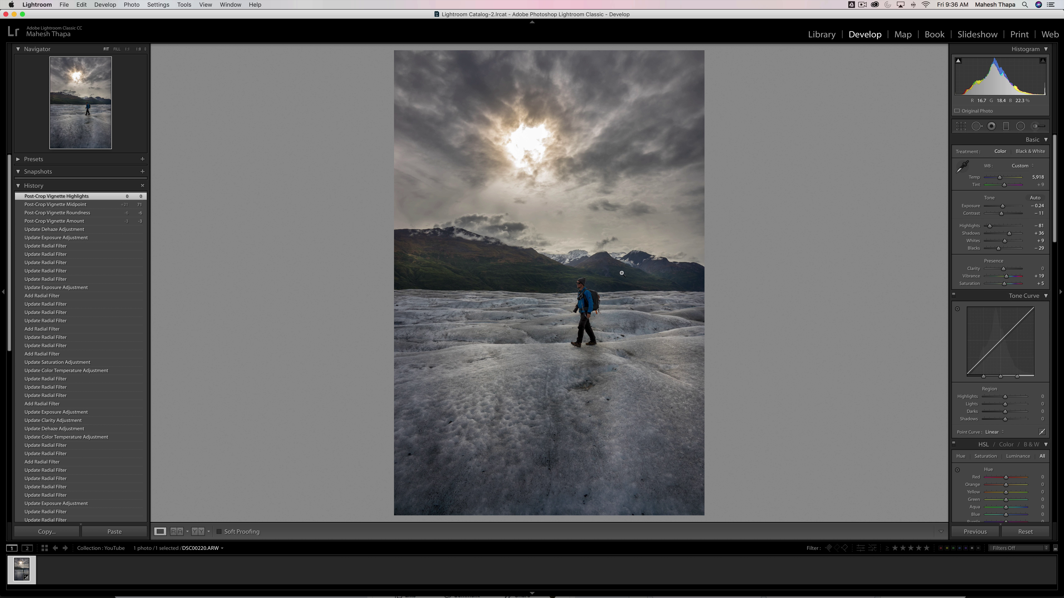
click(1005, 126)
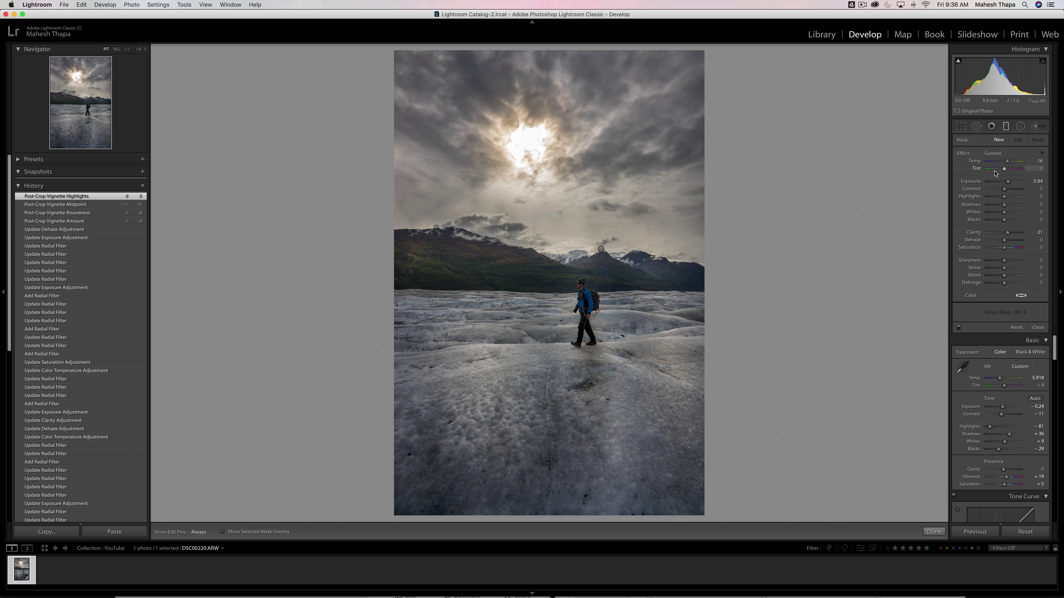
double_click(964, 154)
drag(1004, 184, 1007, 183)
key(shift)
drag(557, 300, 557, 245)
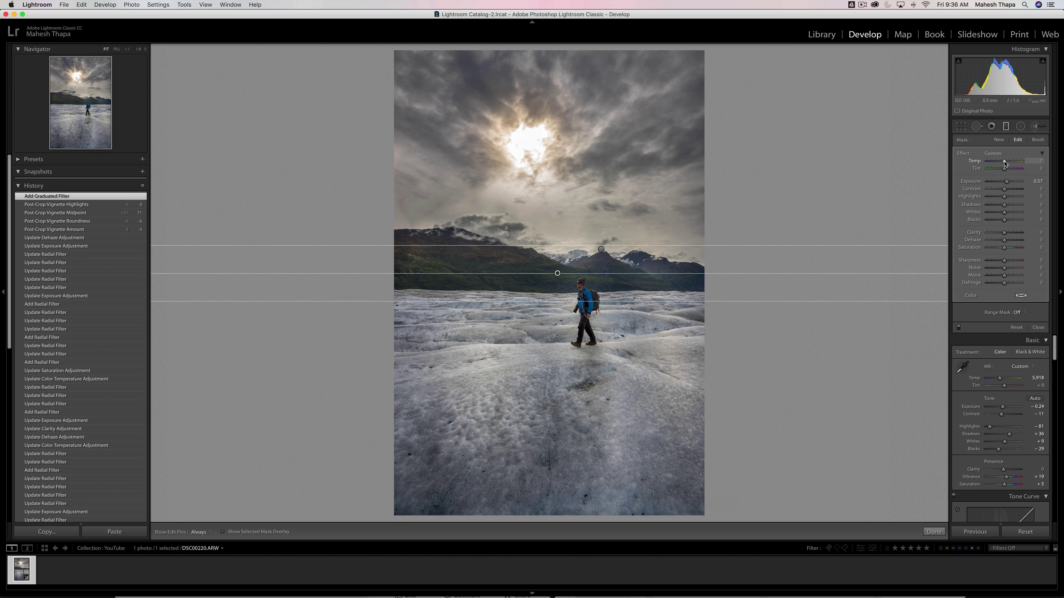
- Set the horizon graduated filter's temperature to 8, contrast to 56, dehaze to 15 and clarity to 7, and close the graduated filter tool
drag(1004, 163, 1005, 162)
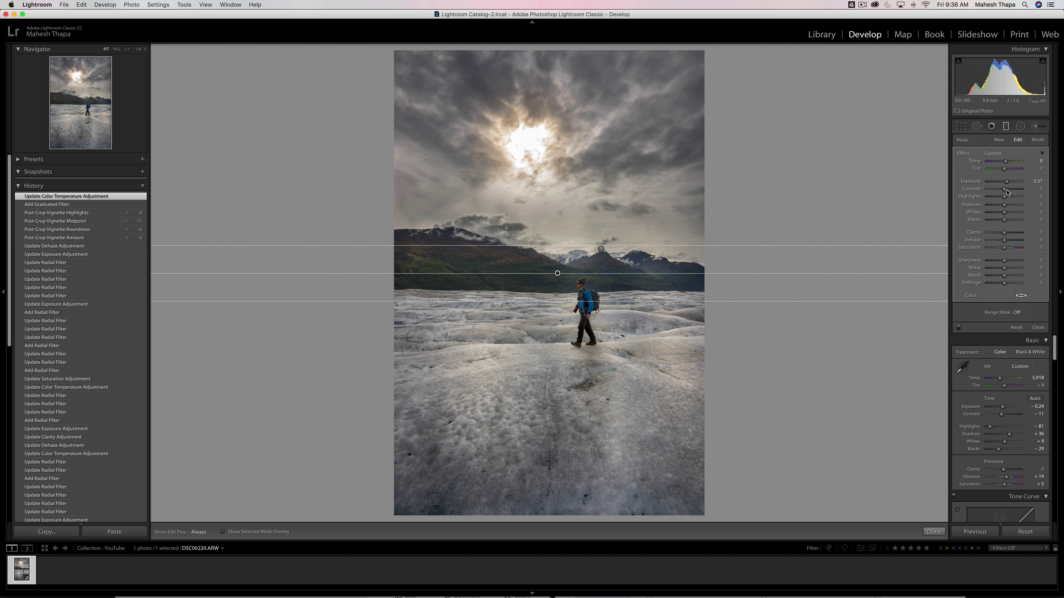
drag(1004, 190, 1013, 190)
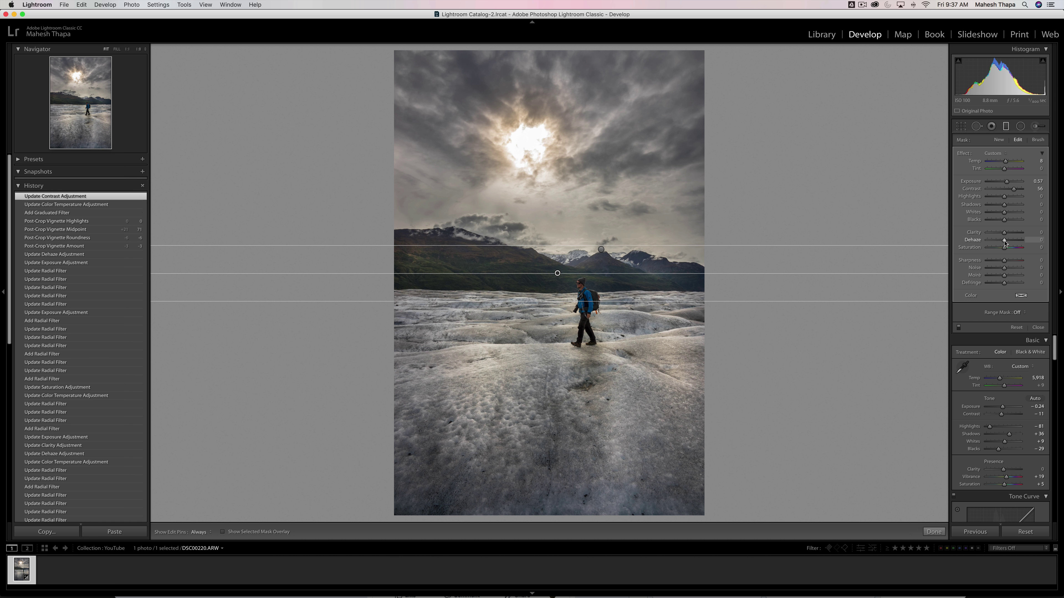
drag(1003, 241, 1006, 235)
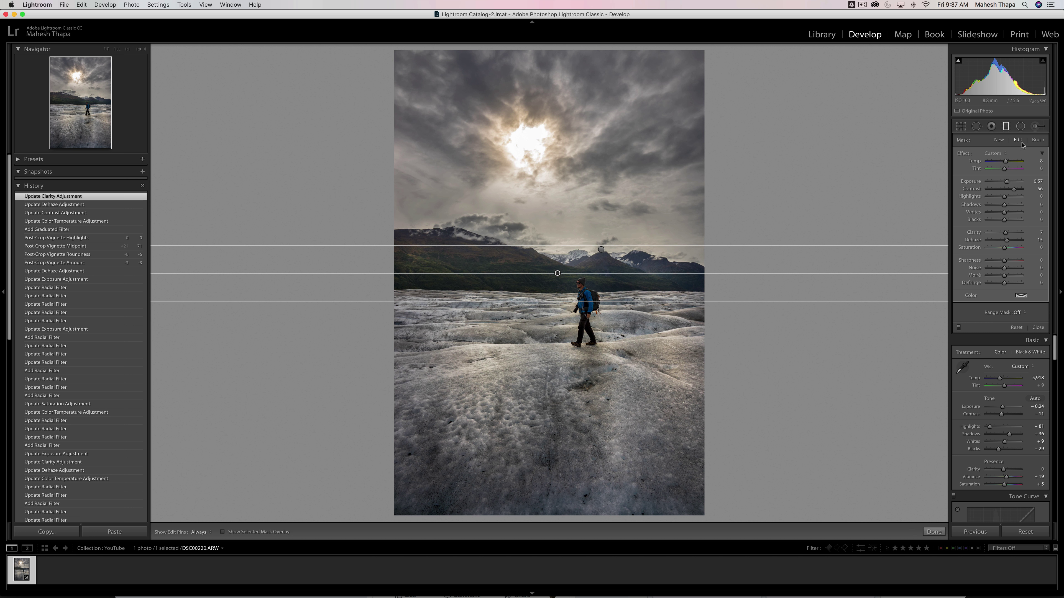
click(1005, 126)
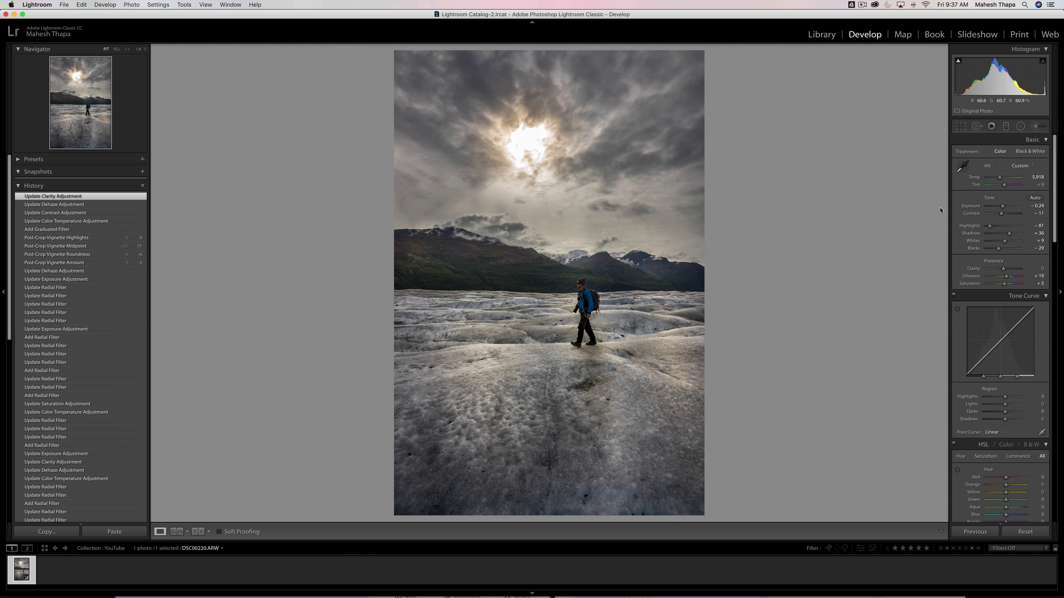
- Reduce the warmth of the radial filter on the ice right of the hiker, and set the left ice filter's temperature to 7
click(1019, 128)
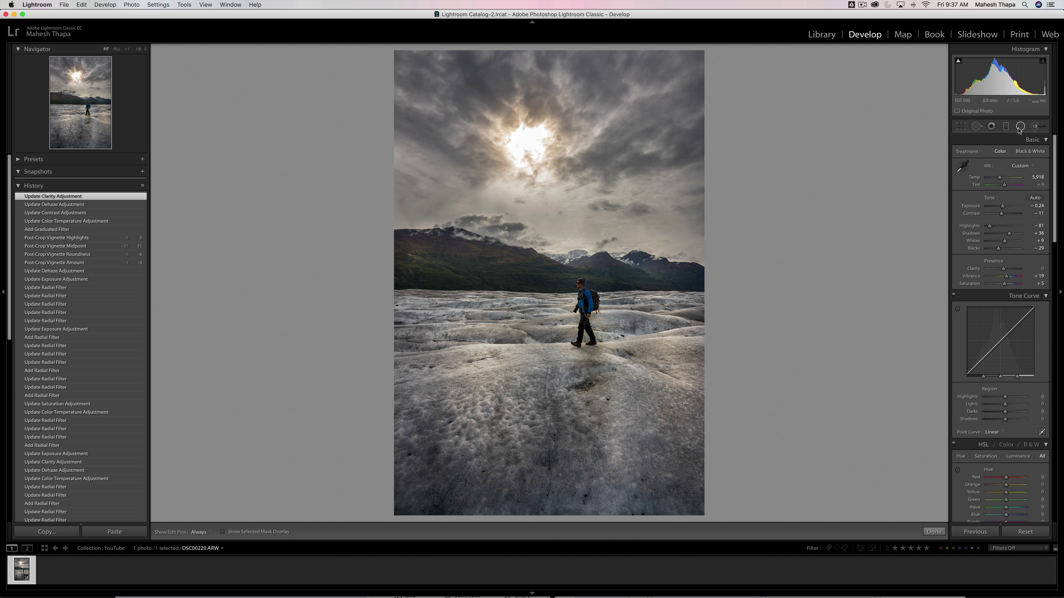
click(672, 363)
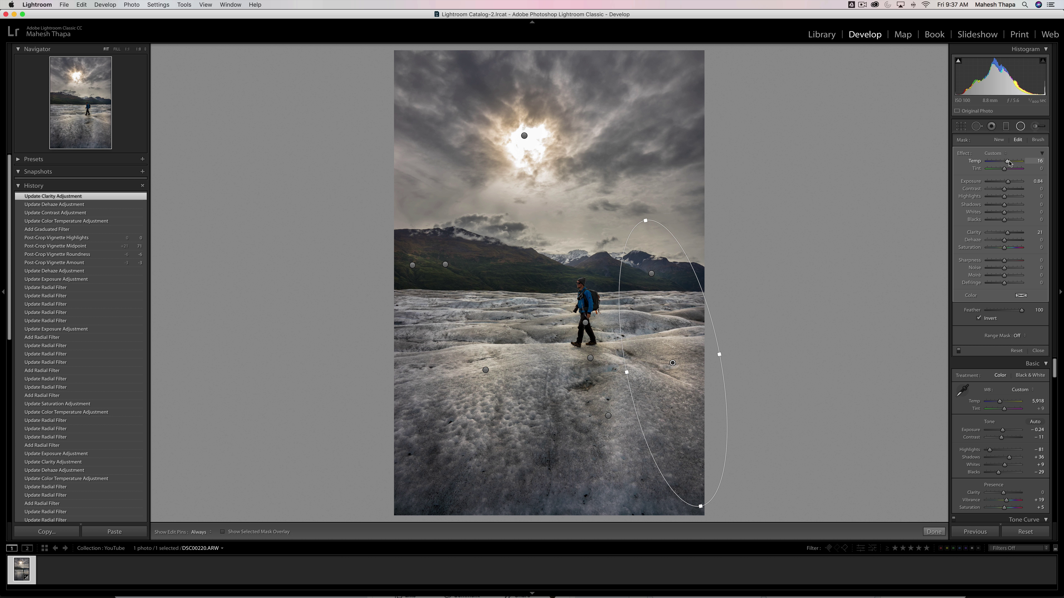
drag(1005, 160, 1008, 163)
click(486, 370)
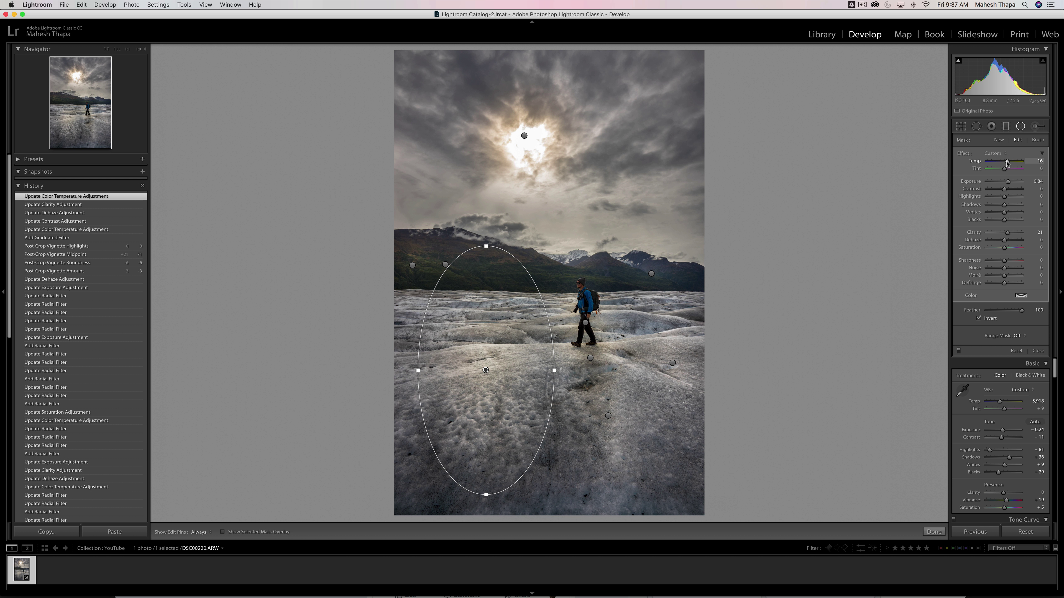
drag(1007, 163, 1006, 162)
drag(1007, 163, 1006, 164)
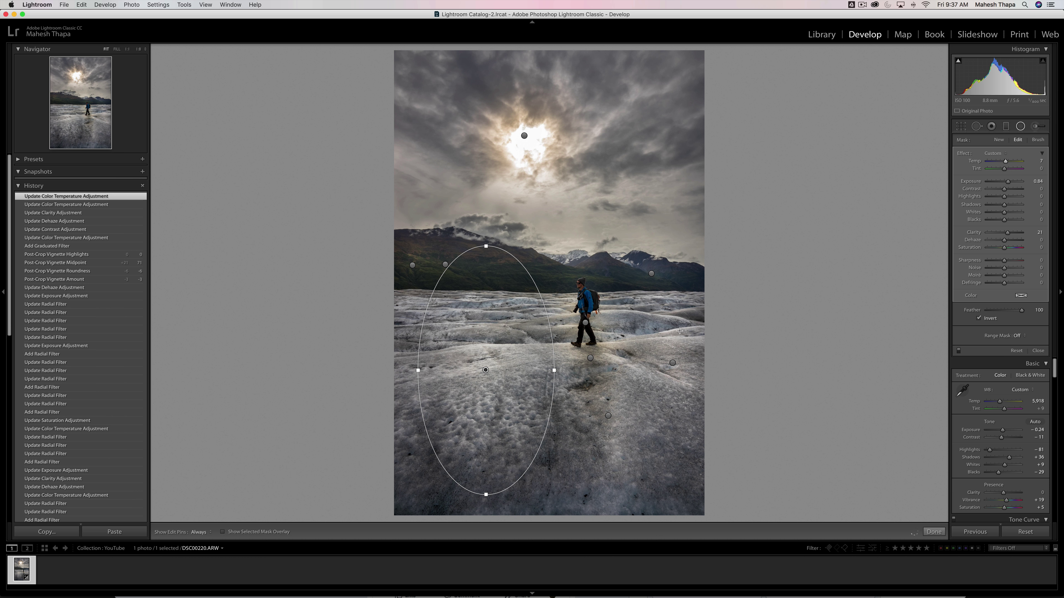
- Cool the radial filter on the ice below the hiker, set the hiker filter's temperature to 10, and close the radial filter tool
click(607, 414)
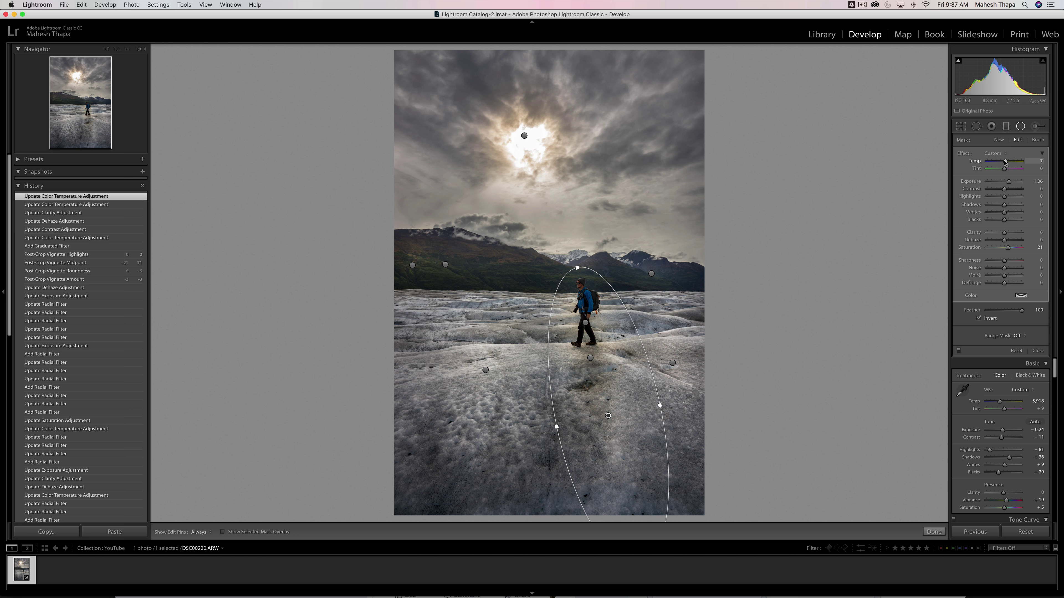
drag(1004, 160, 1002, 160)
click(590, 357)
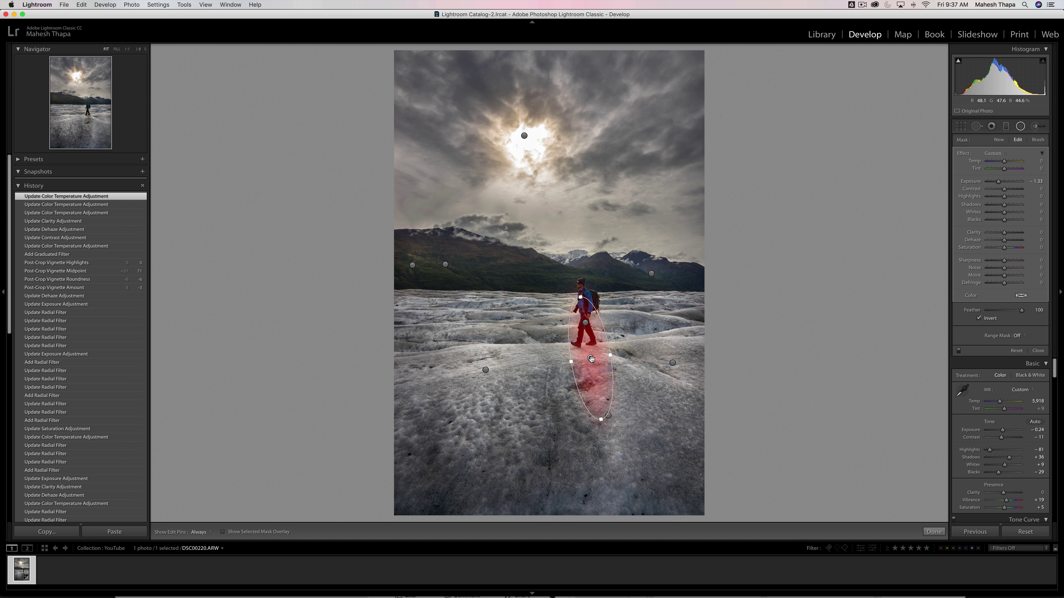
click(585, 323)
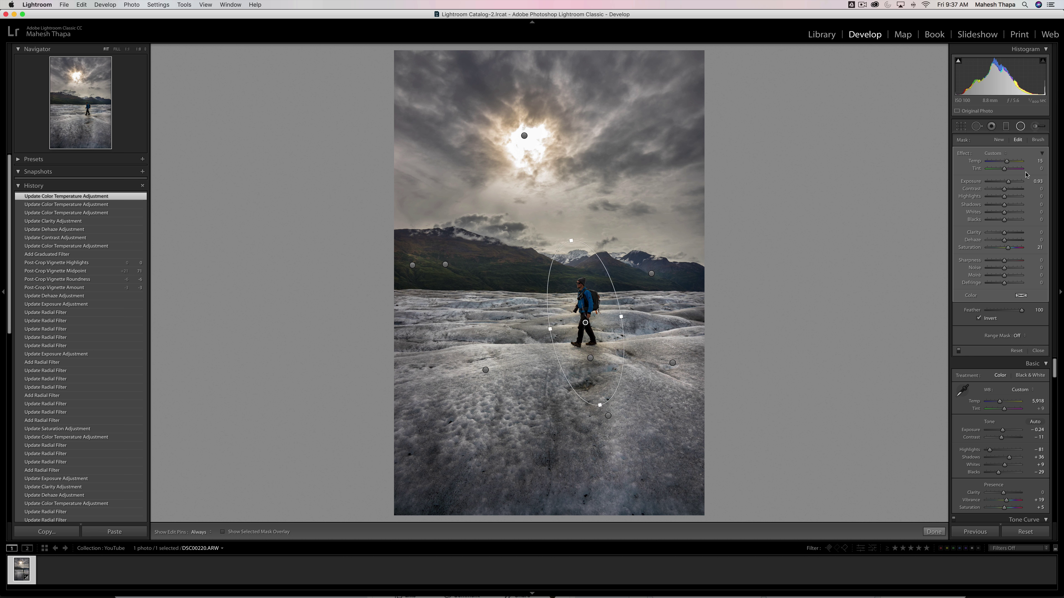
drag(1006, 162, 1005, 163)
drag(1005, 163, 1006, 164)
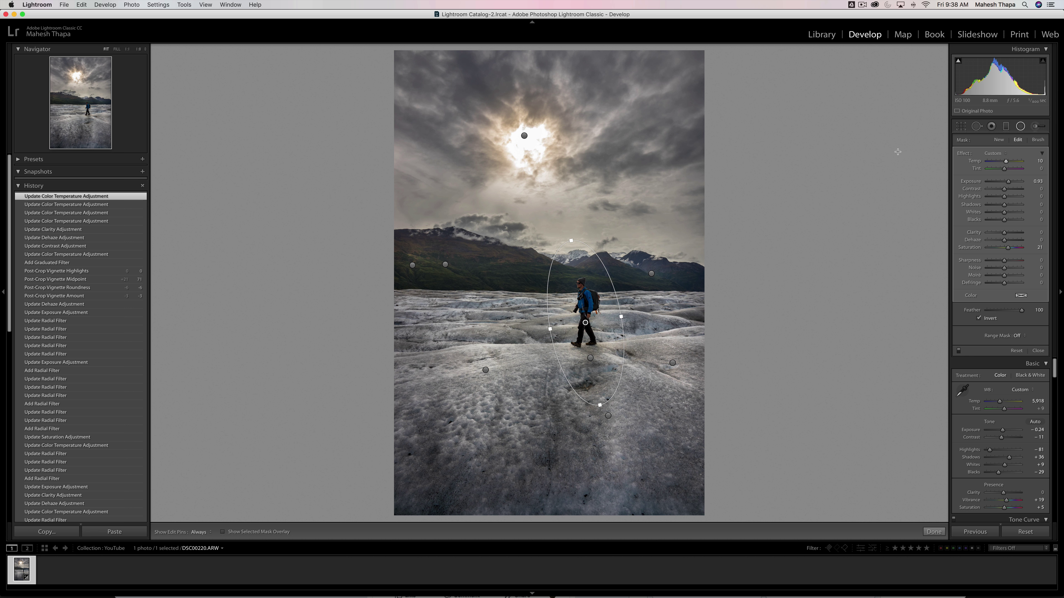
click(1021, 126)
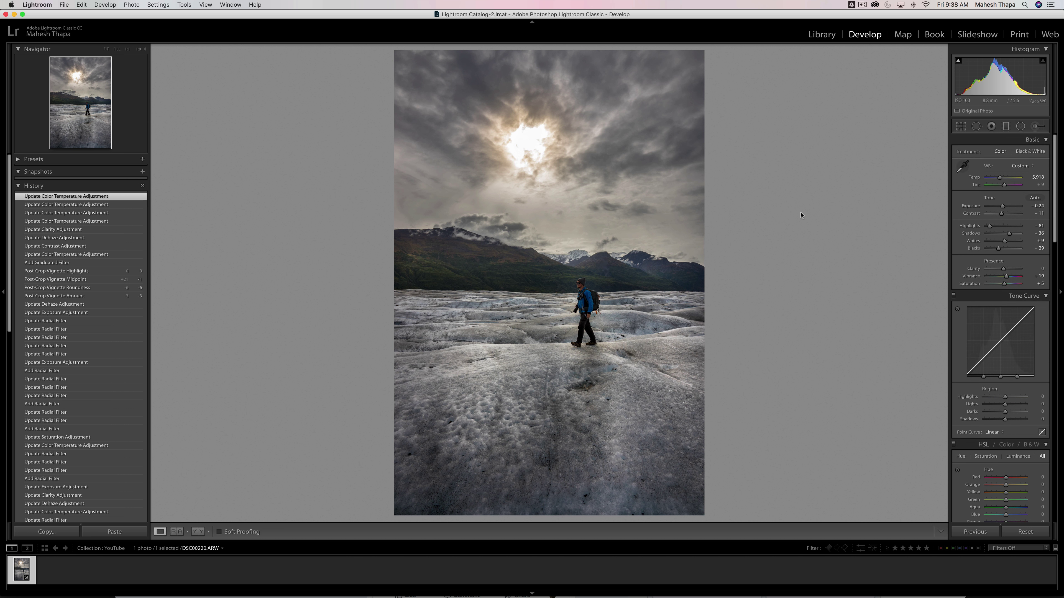
- Reset all develop settings to compare with the original photo, and restore the final edited state from the history
scroll(998, 398, down, 20)
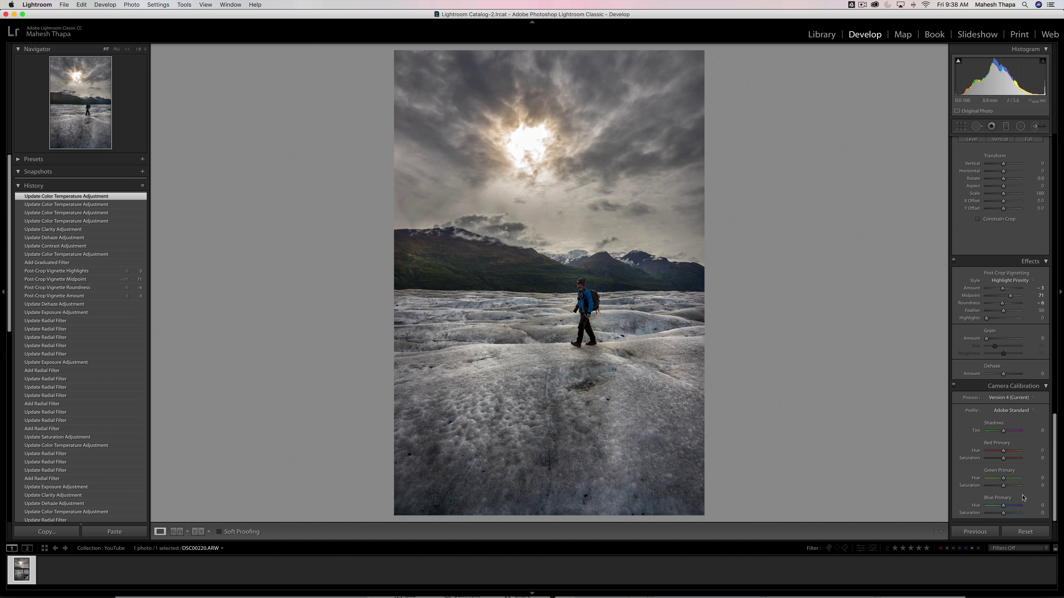
click(1026, 532)
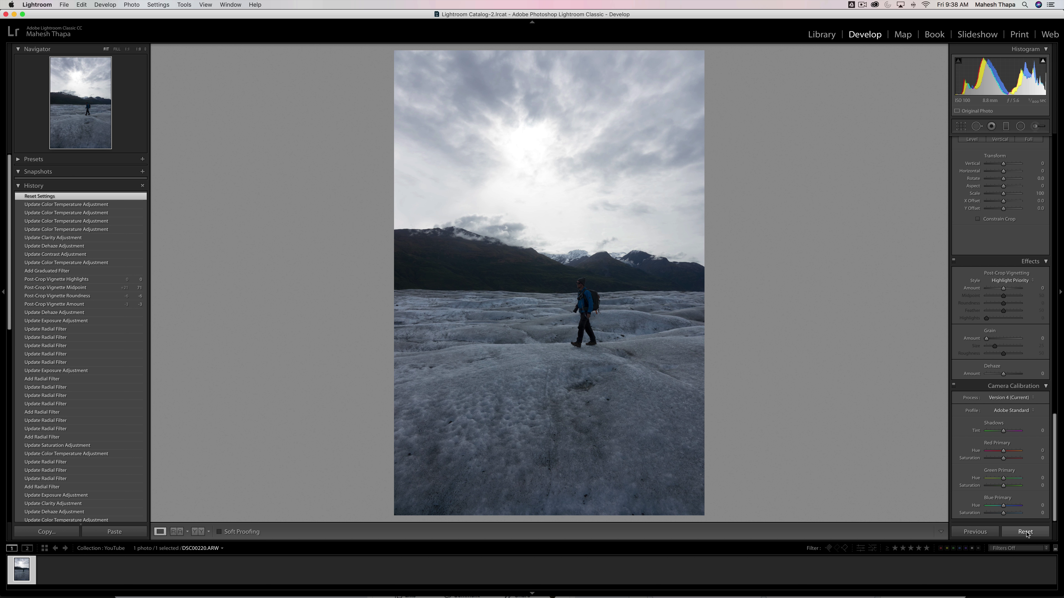
click(67, 206)
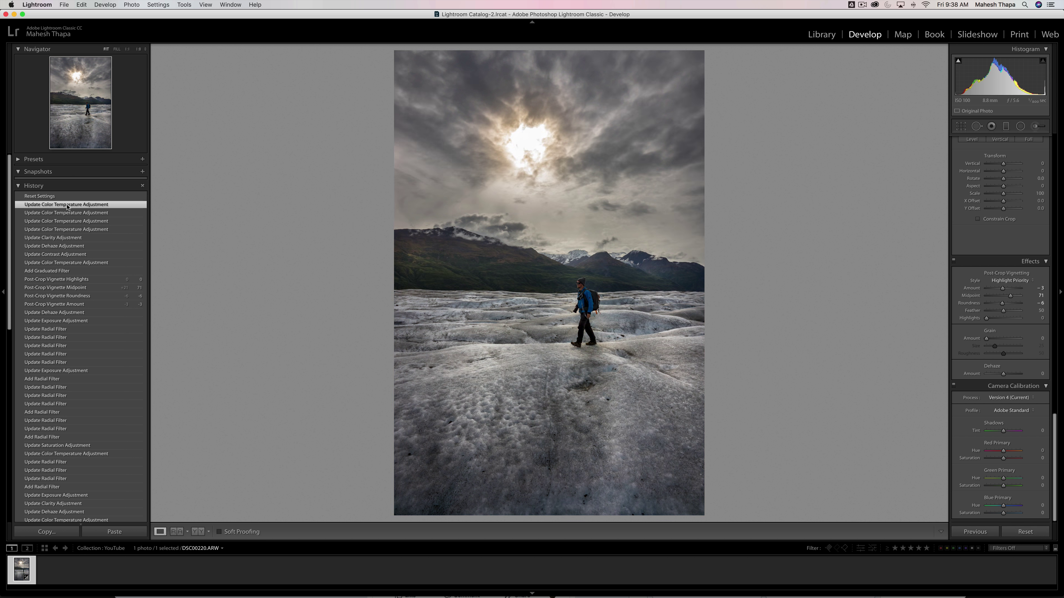